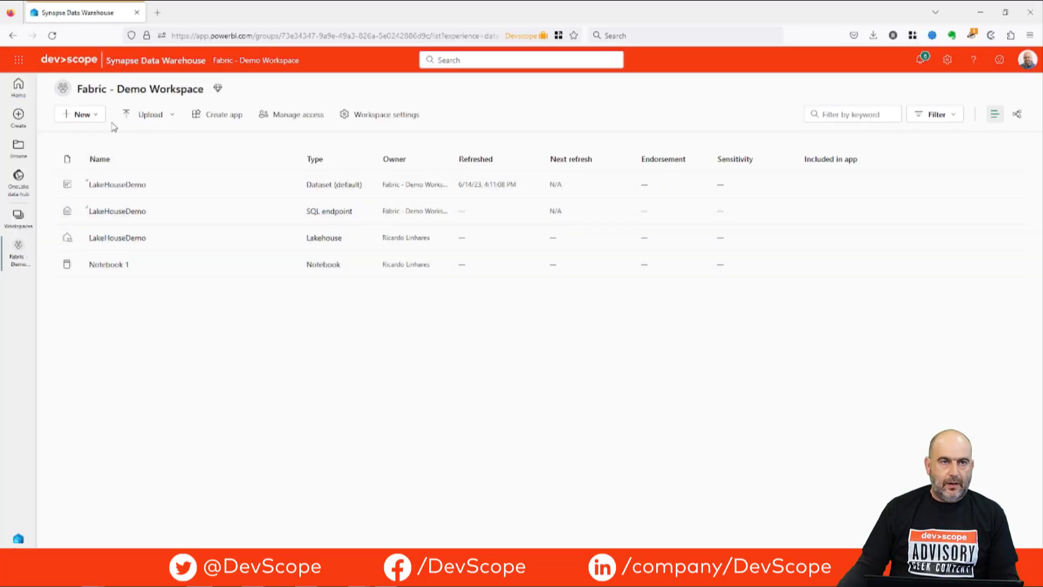
Create a new Warehouse (Preview) item named WareHouseDemo
click(87, 115)
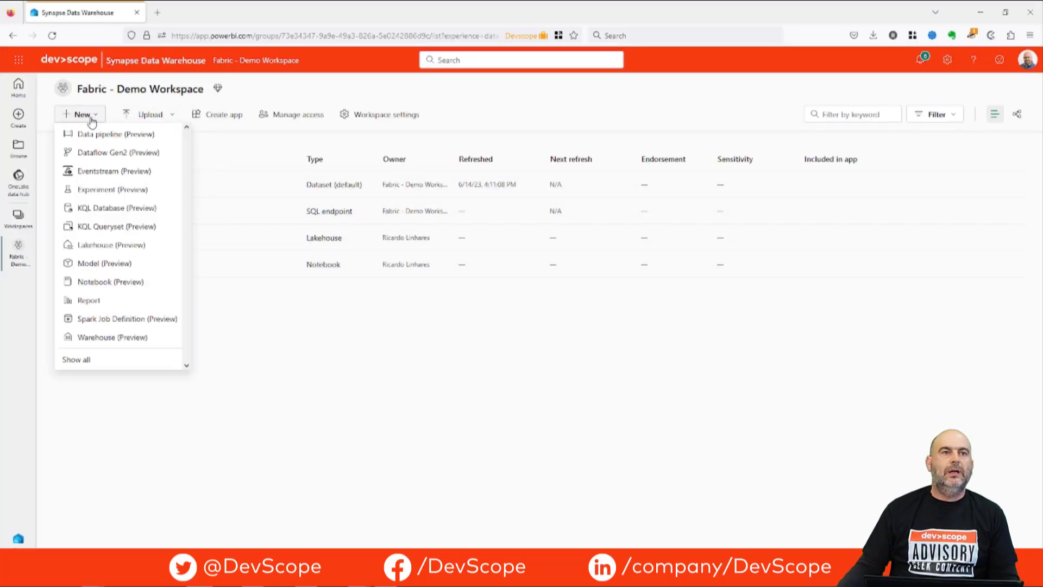
click(94, 341)
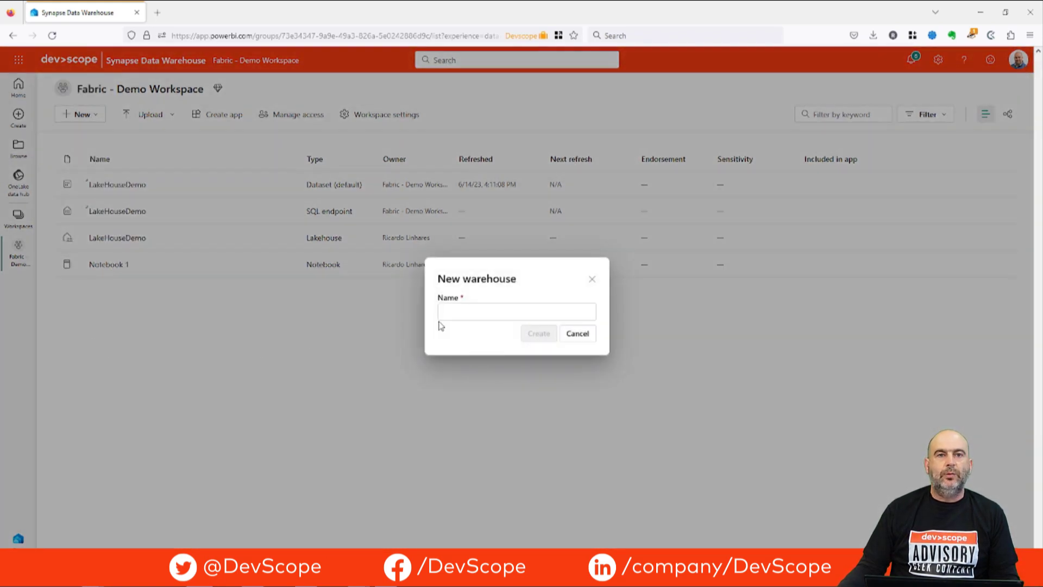
click(482, 313)
text(WareHouseDemo)
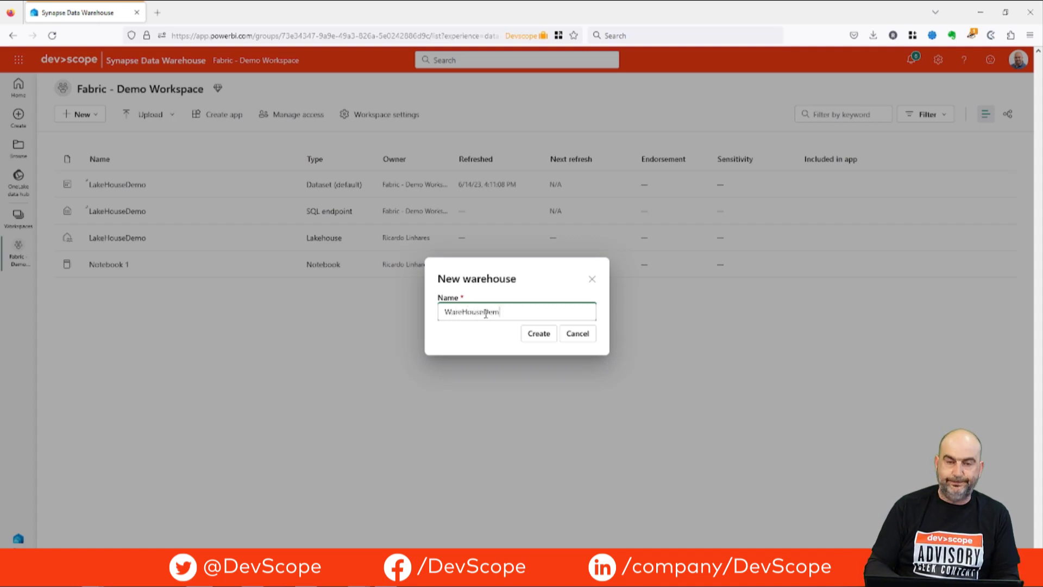
click(537, 333)
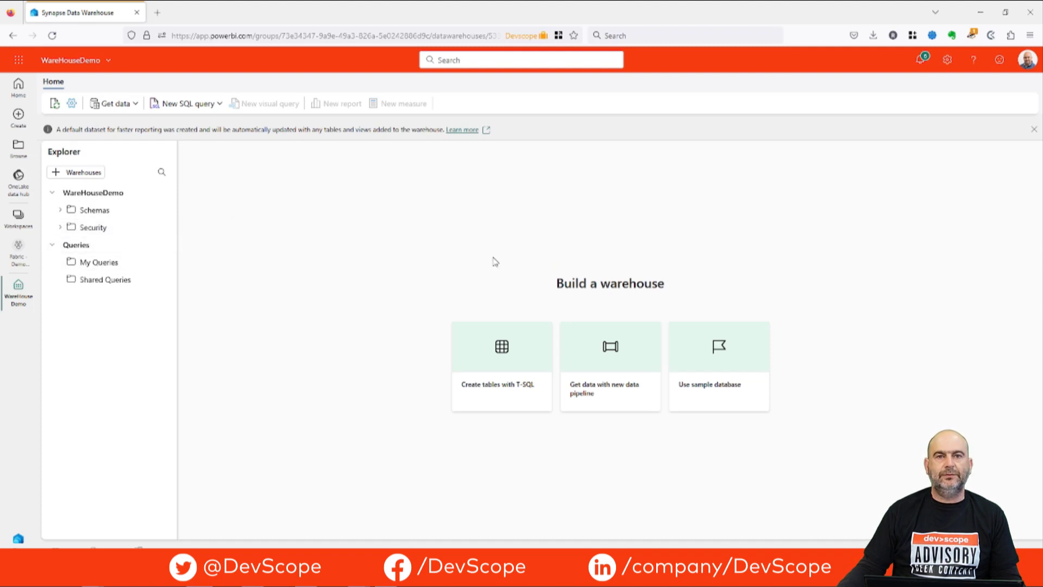
Load the sample database into WareHouseDemo and return to the Fabric - Demo Workspace item list
click(719, 362)
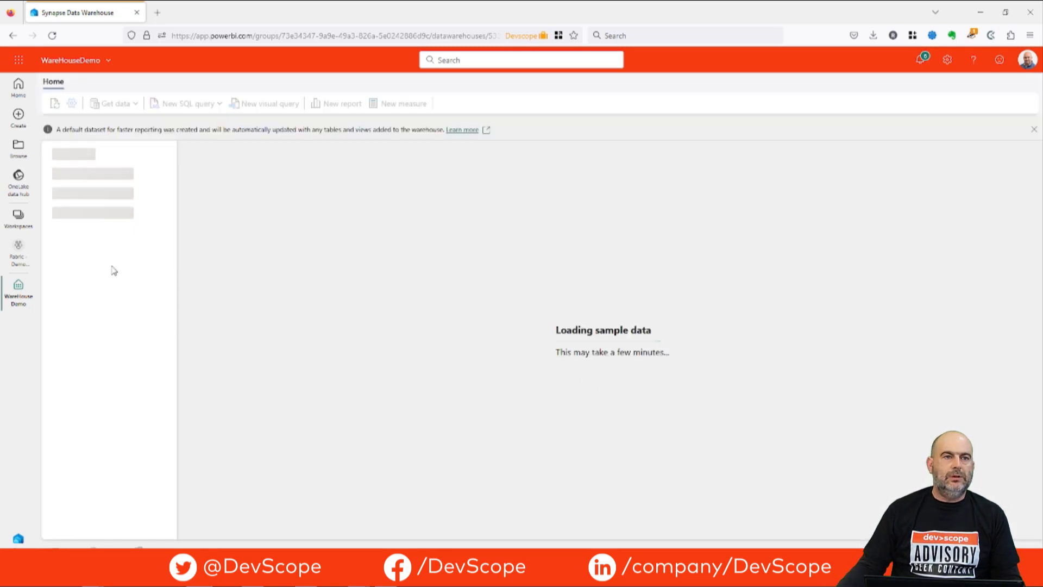
click(21, 223)
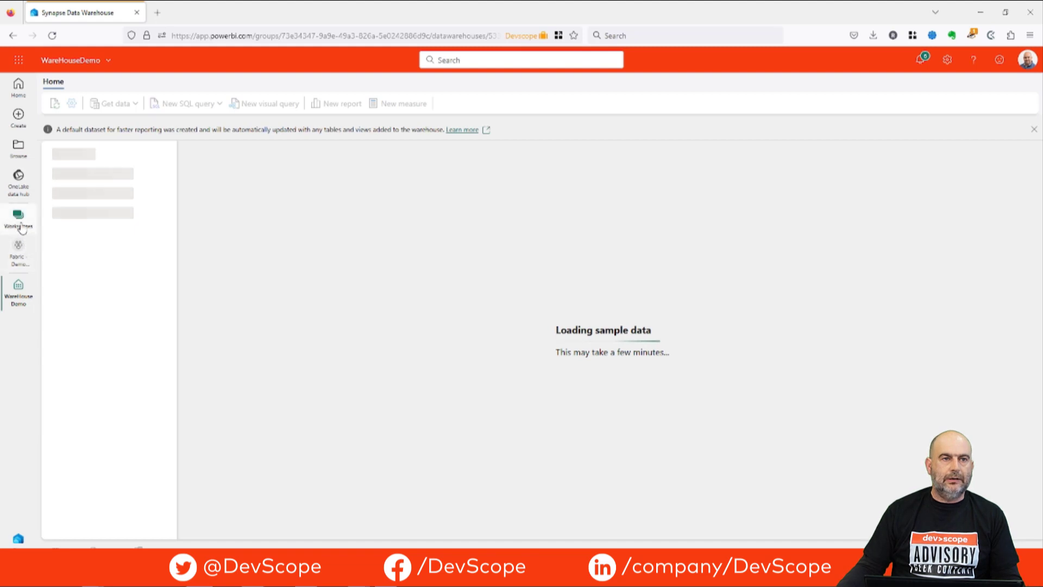
click(28, 268)
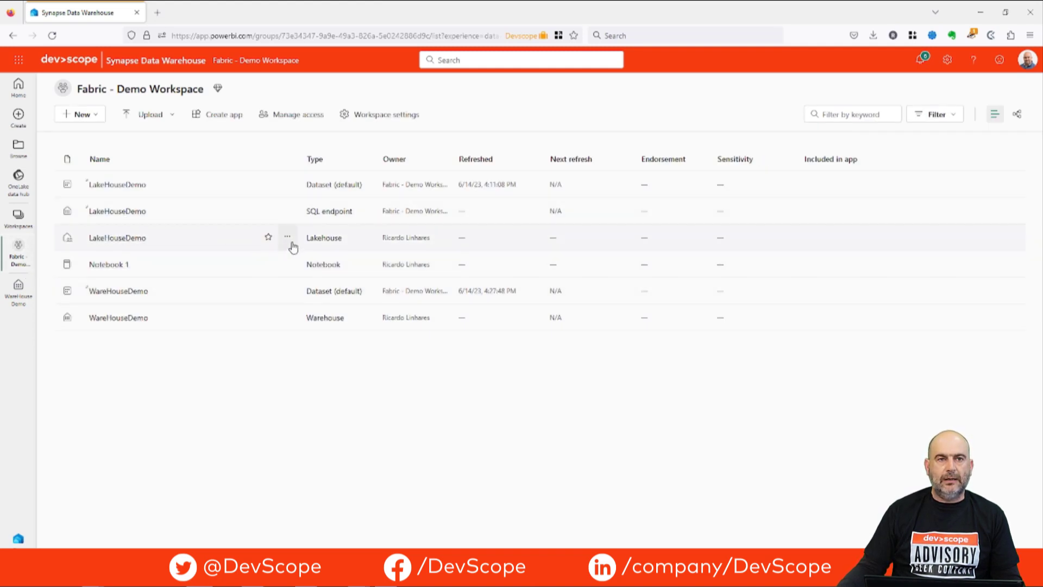
Open the LakeHouseDemo lakehouse from the workspace list
click(288, 239)
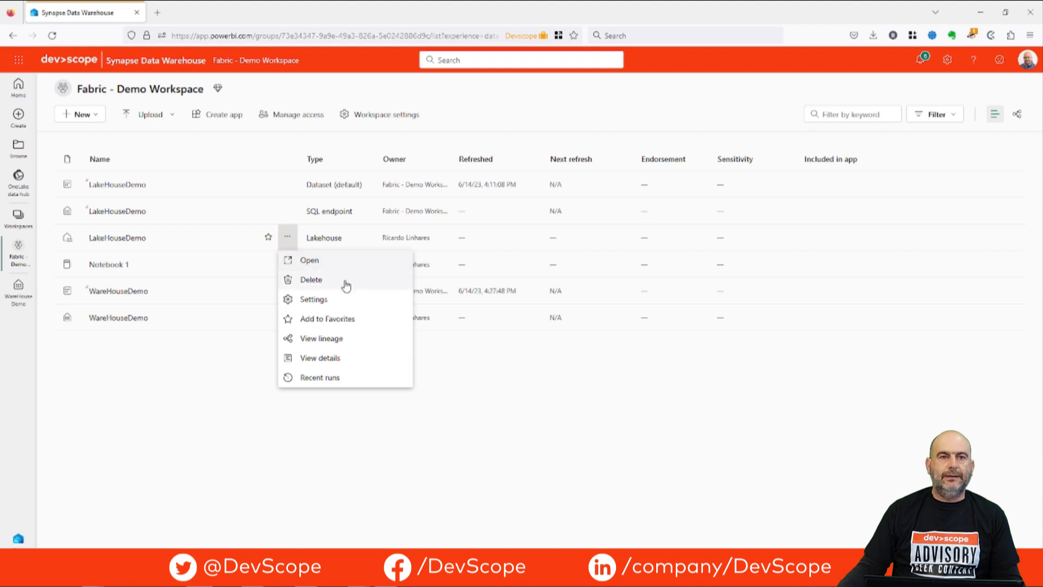
click(322, 266)
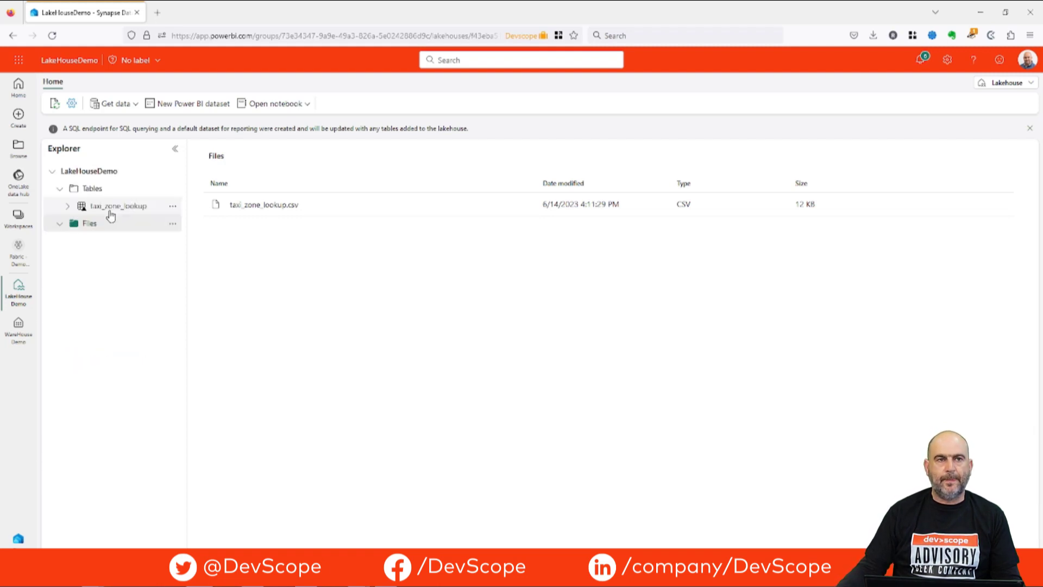
Upload the three yellow_tripdata 2023 parquet files into the lakehouse Files
click(172, 224)
mouse_move(247, 283)
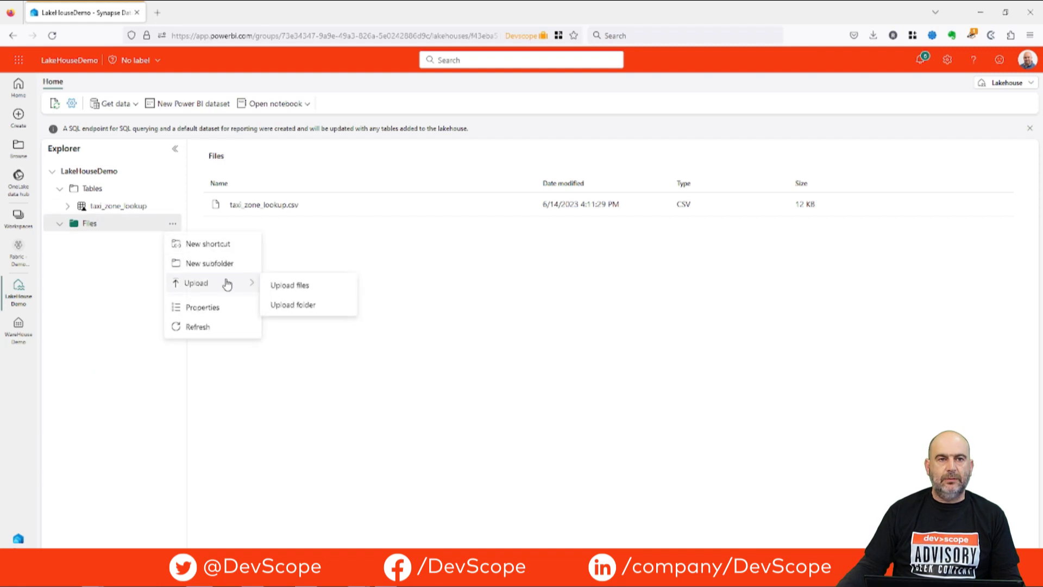
click(310, 294)
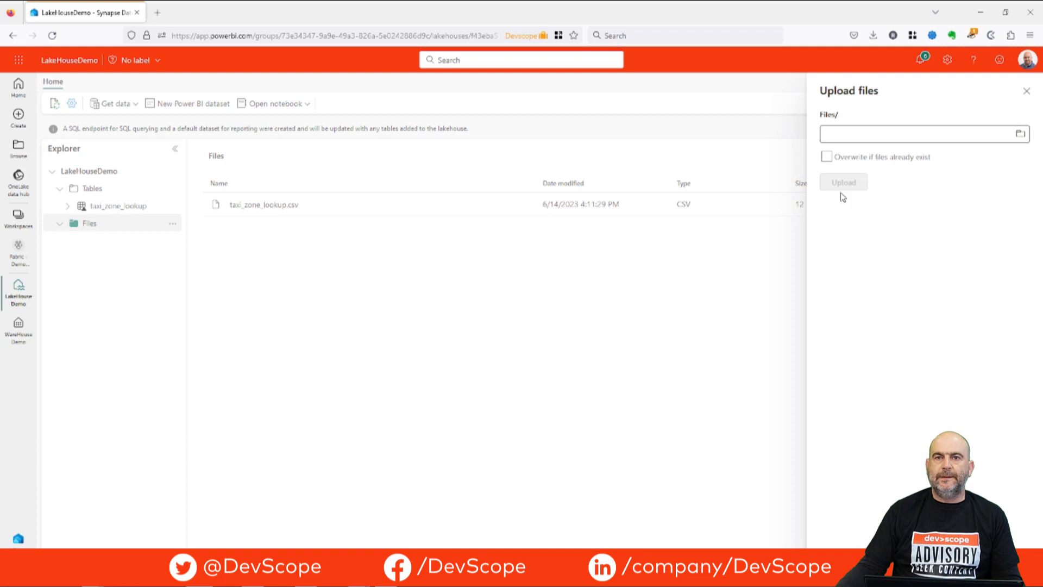
click(864, 137)
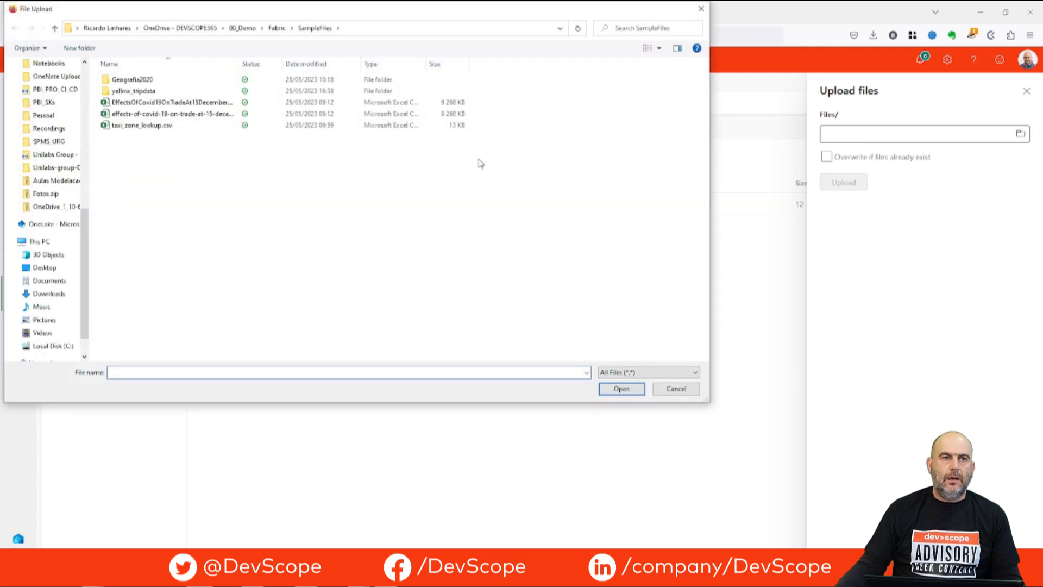
double_click(156, 92)
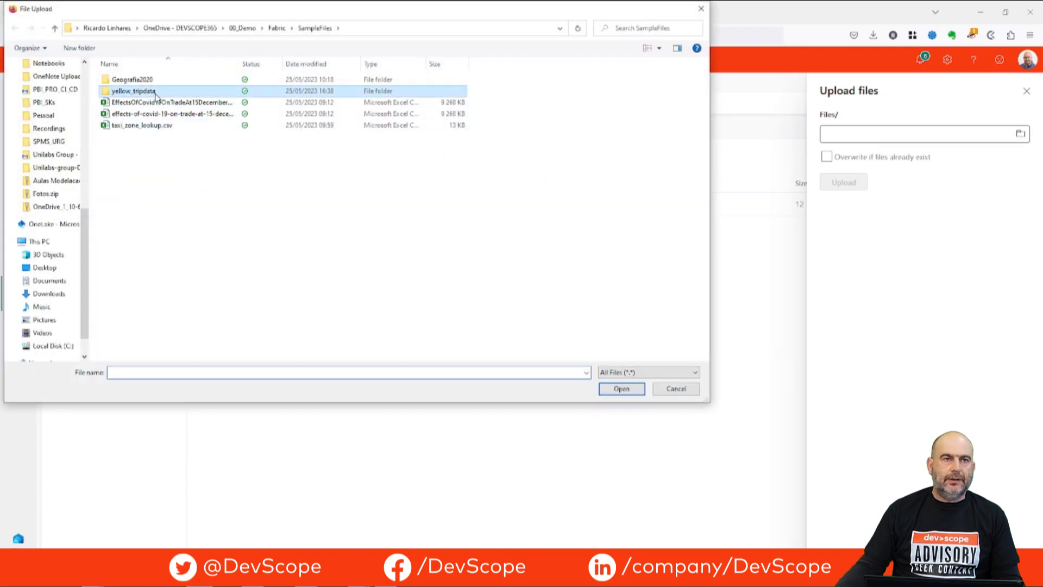
click(179, 81)
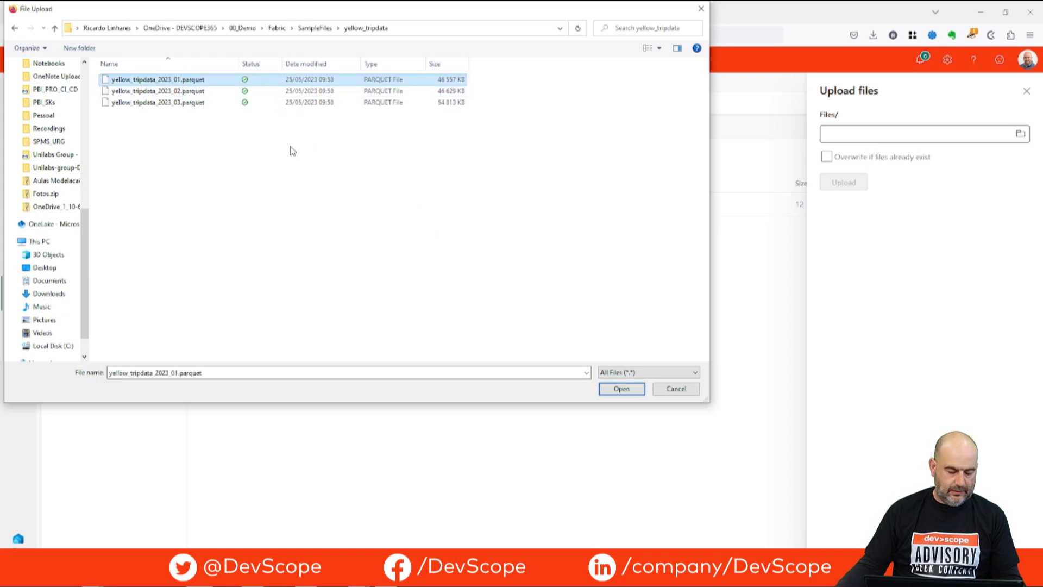
shift+click(213, 105)
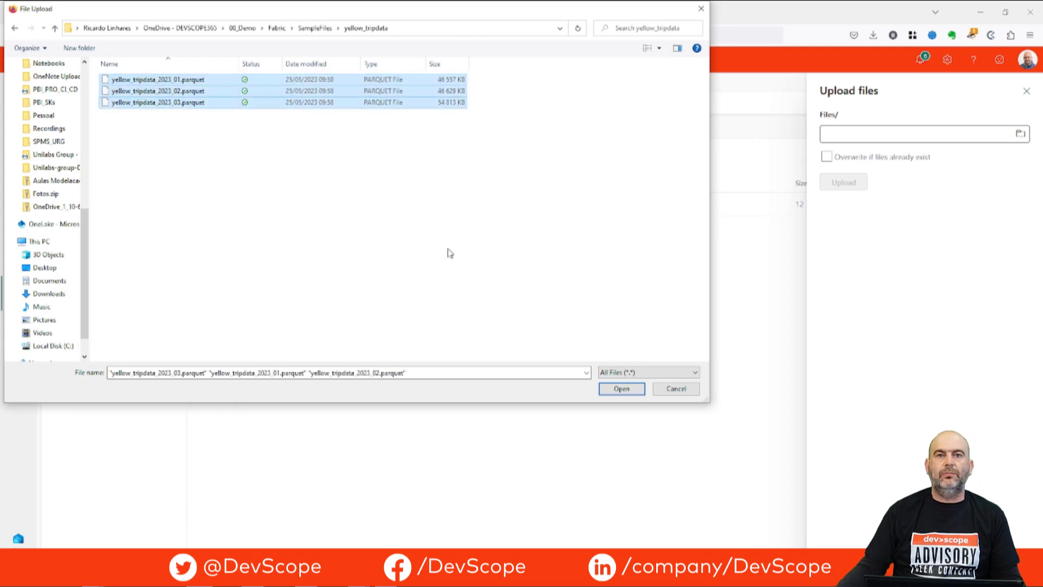
click(620, 389)
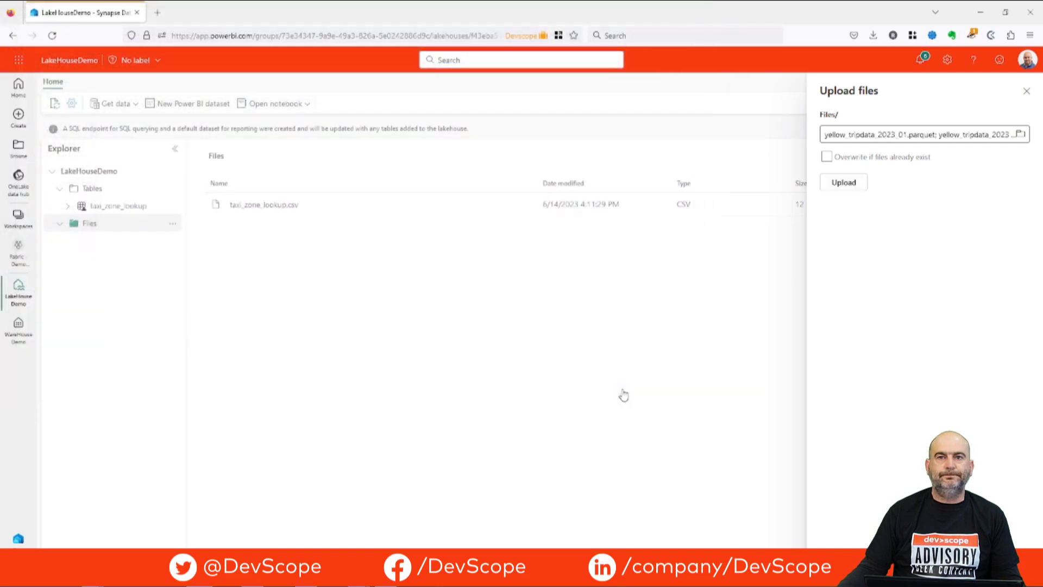
click(843, 187)
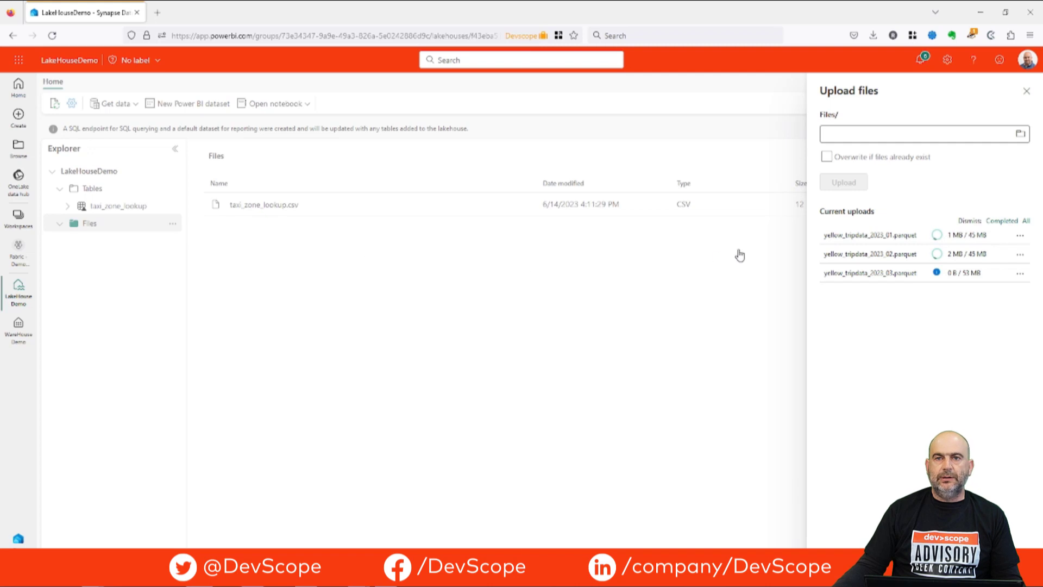
Upload the Geografia2020 folder from SampleFiles into the lakehouse Files
click(172, 225)
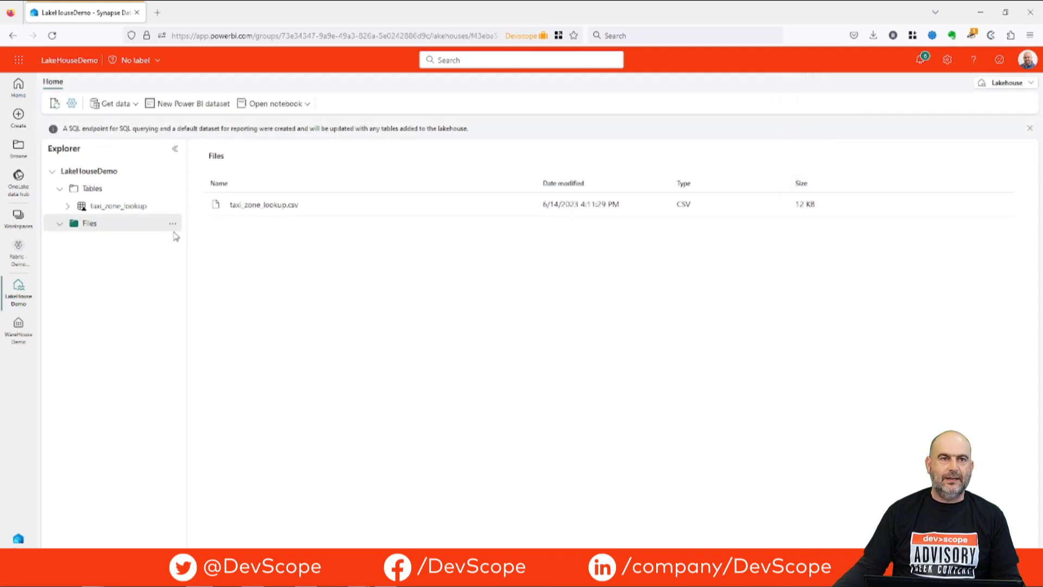
click(172, 225)
mouse_move(224, 285)
click(318, 313)
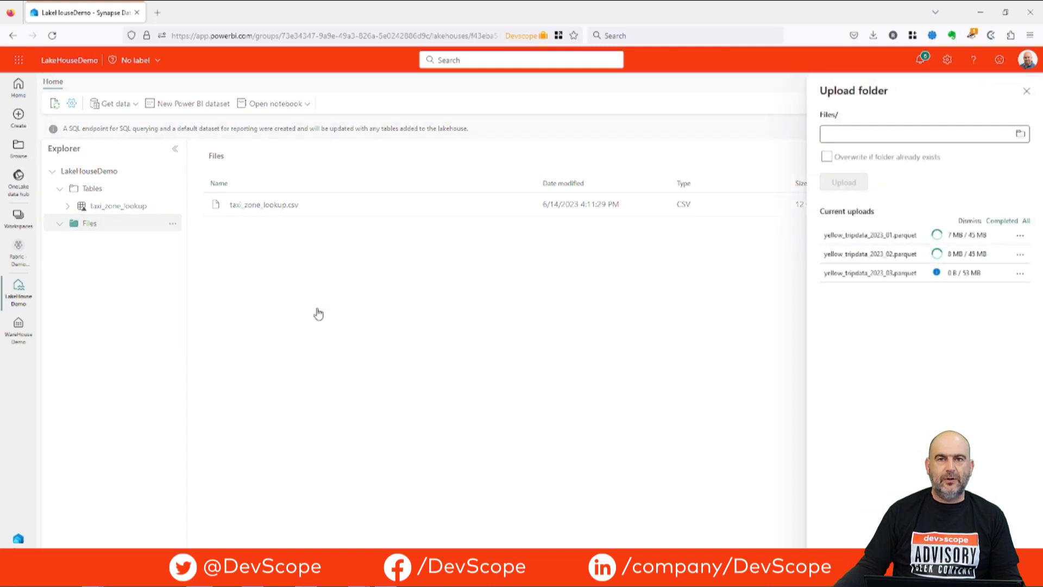
click(868, 138)
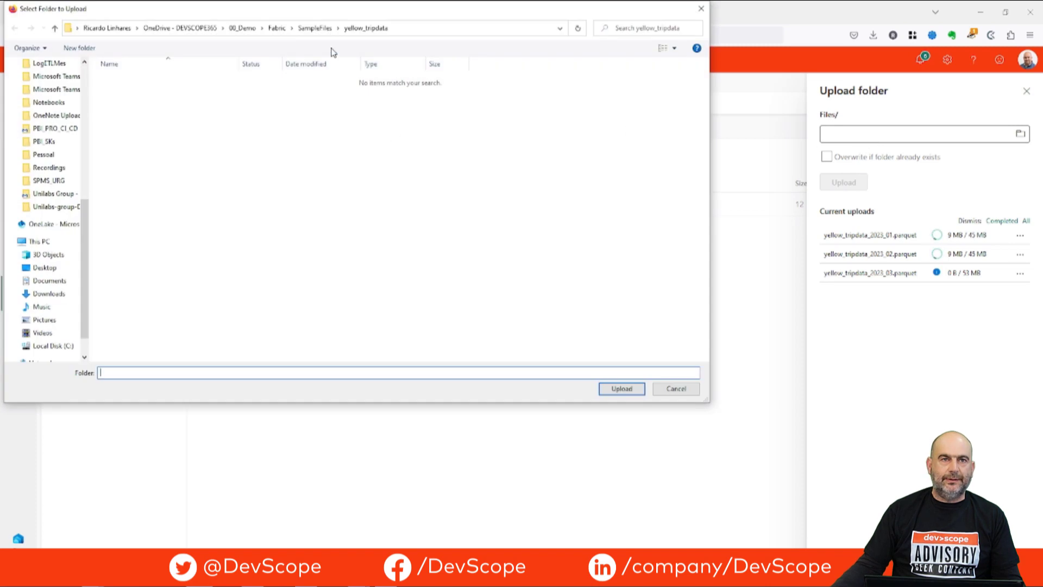
click(317, 29)
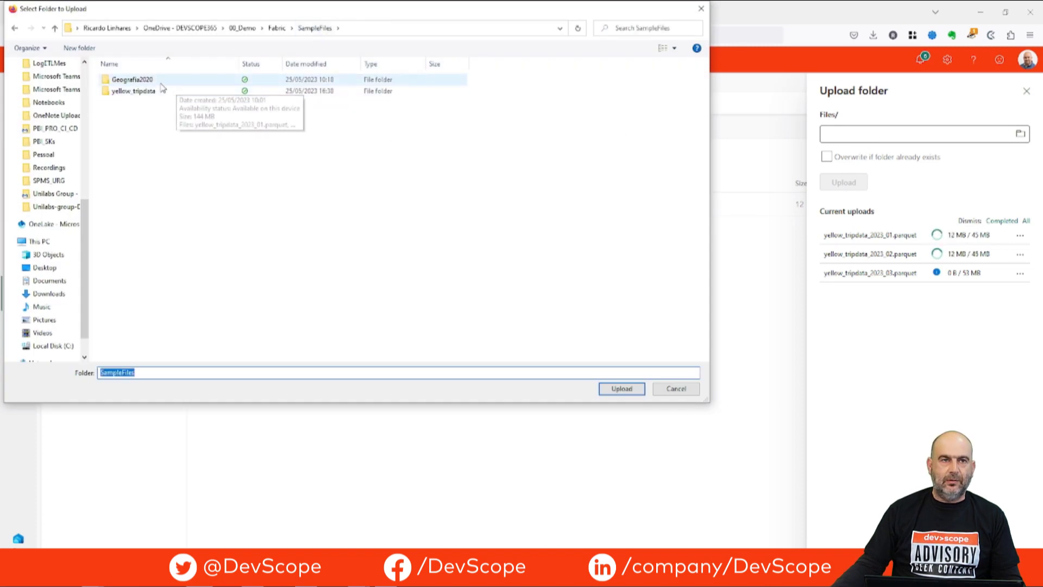
click(159, 84)
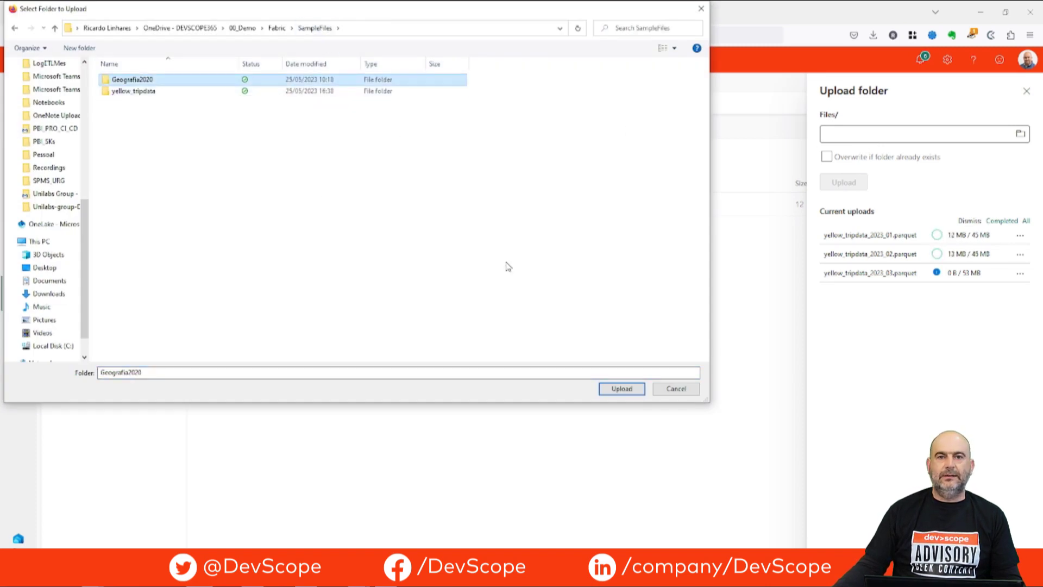
click(620, 387)
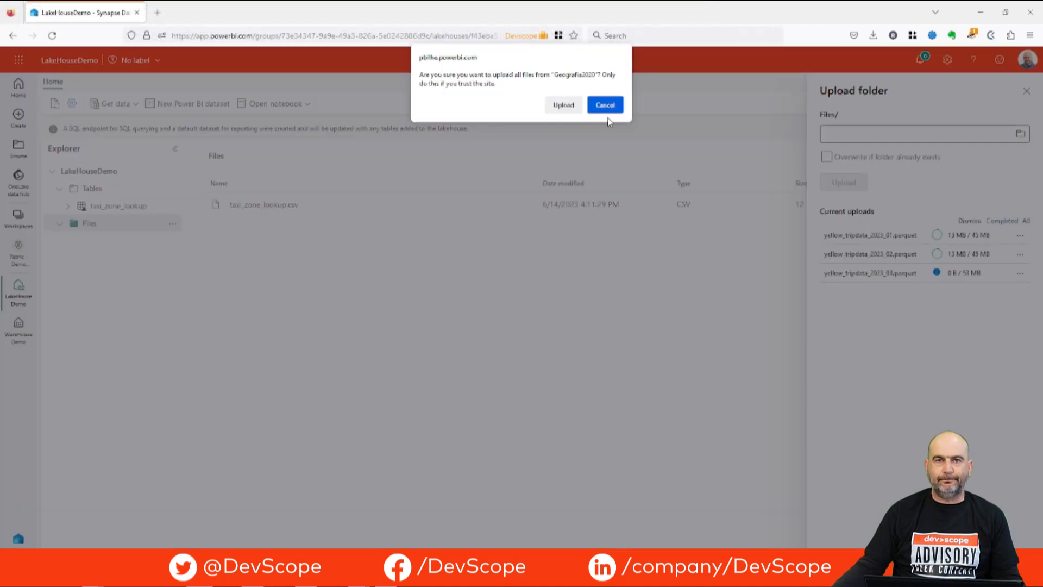
click(563, 106)
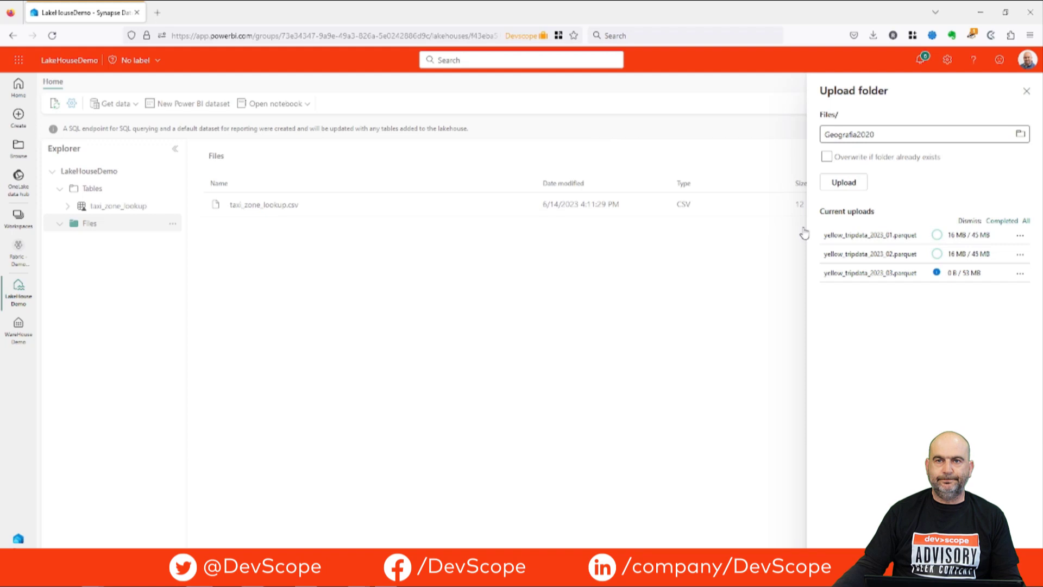
click(851, 188)
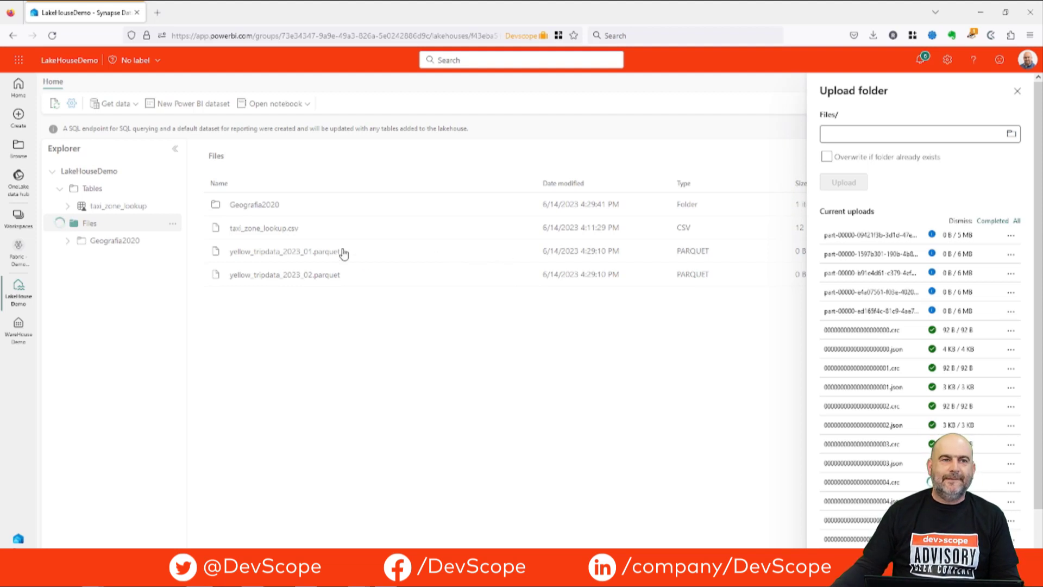
Load yellow_tripdata_2023_01.parquet into a Delta table and refresh the Tables list
key(Escape)
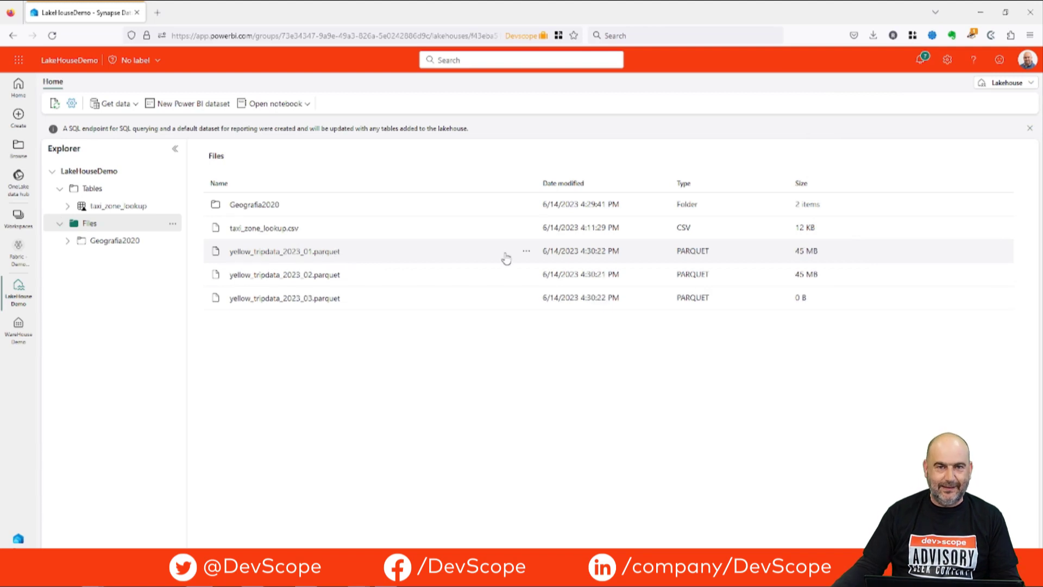
click(526, 252)
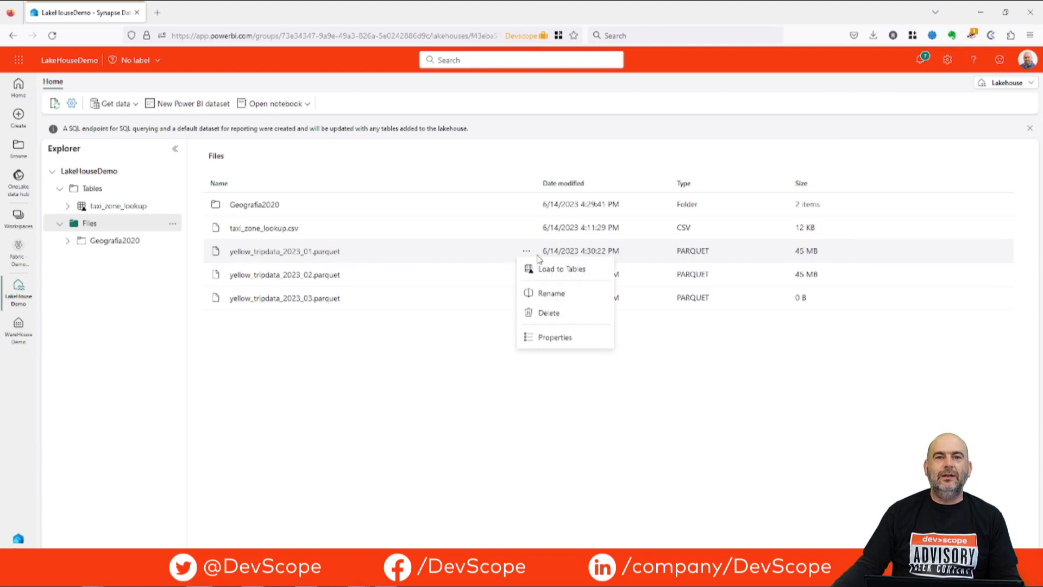
click(562, 269)
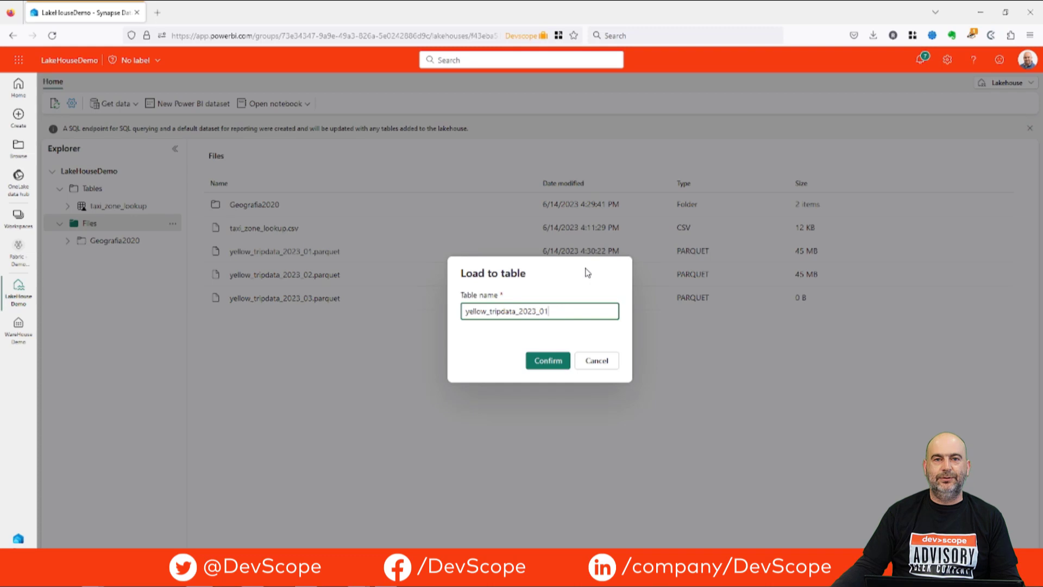
click(550, 361)
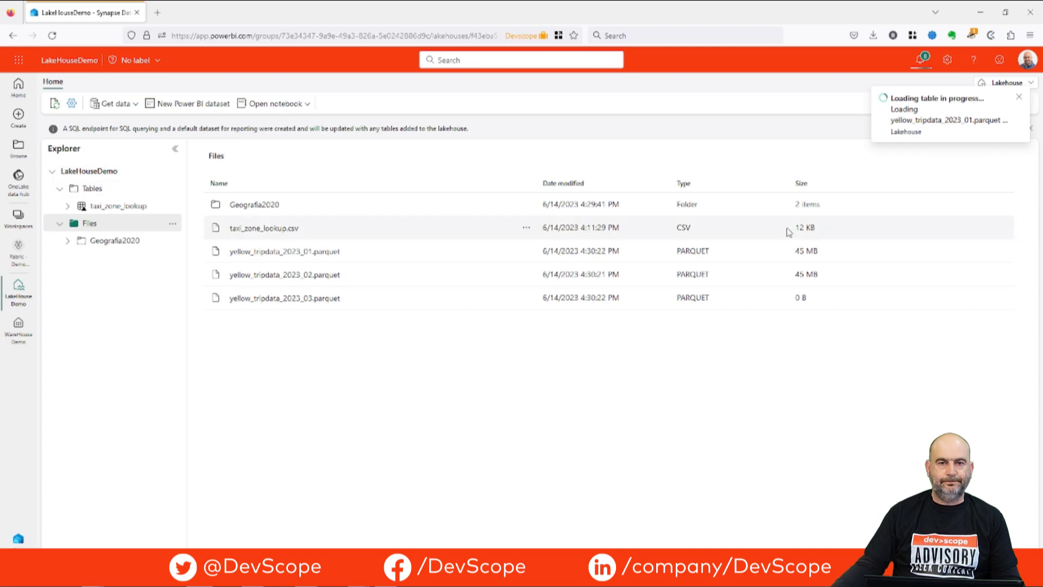
click(172, 190)
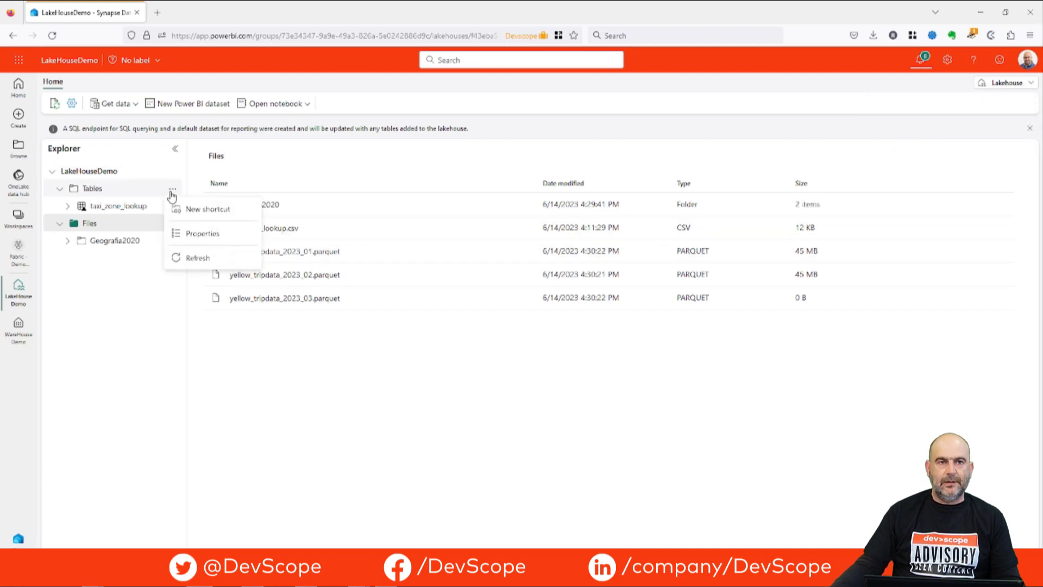
click(198, 258)
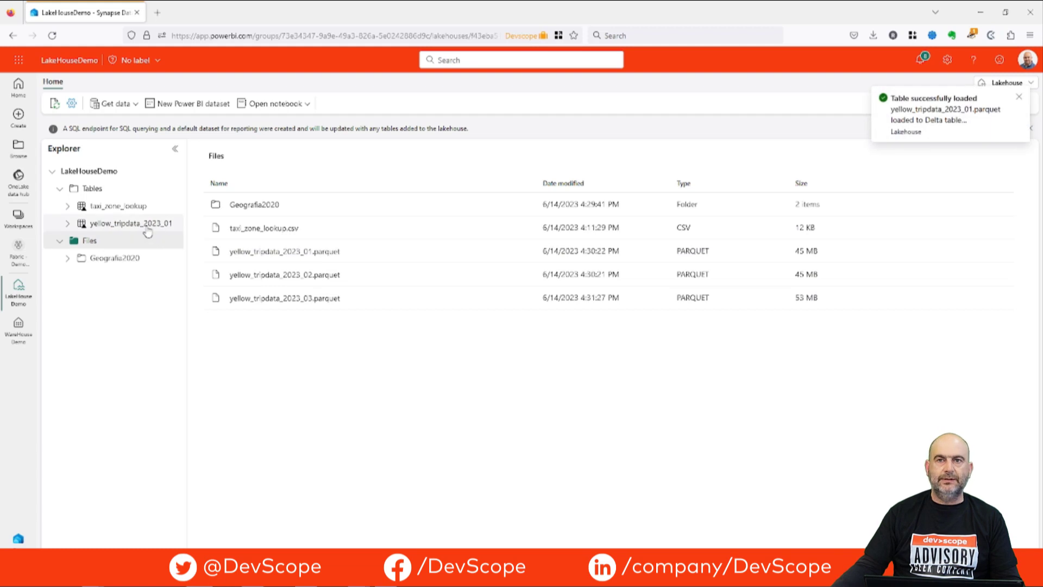
click(169, 225)
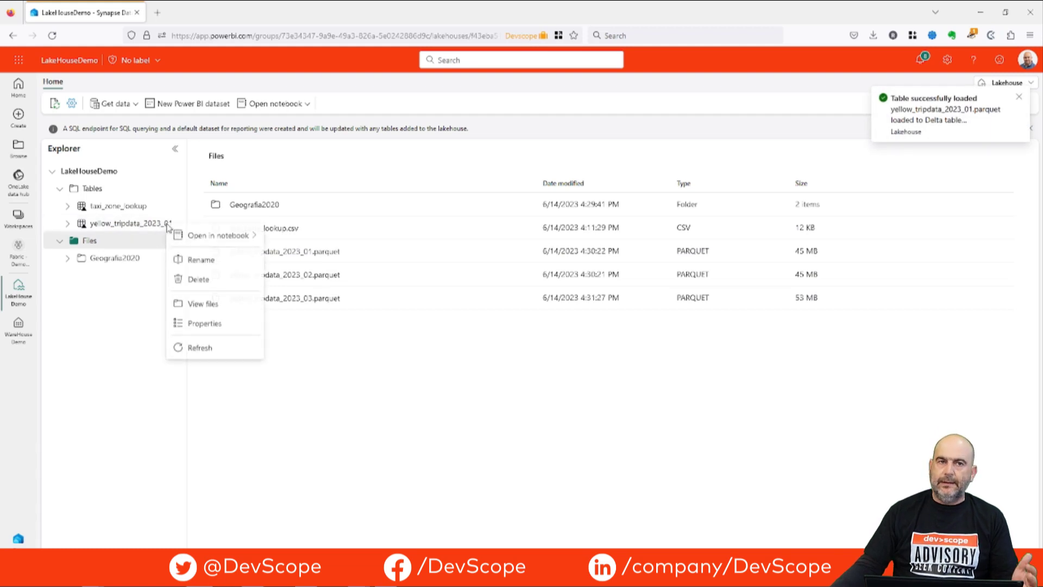
mouse_move(237, 239)
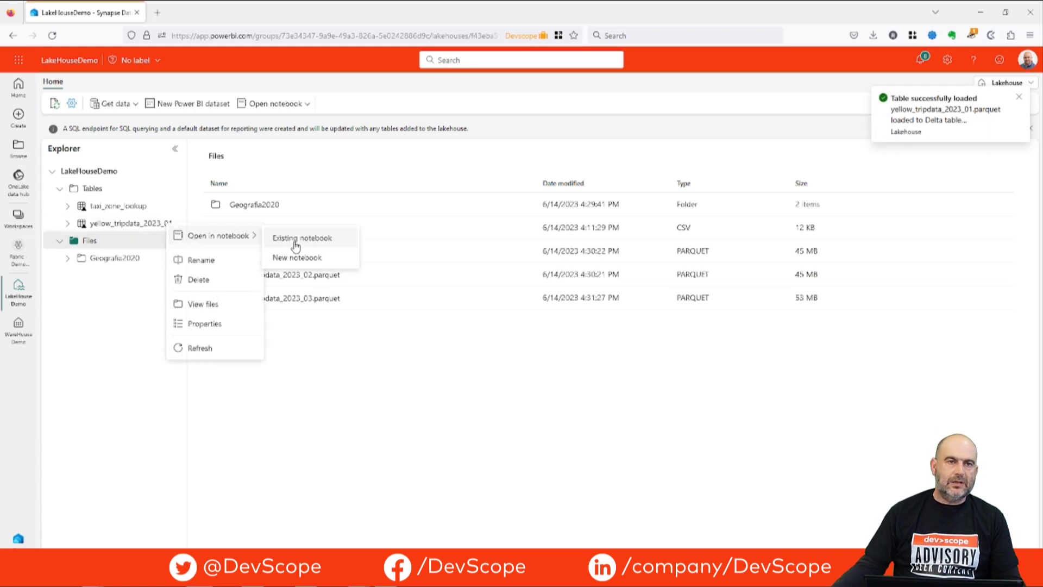
click(130, 225)
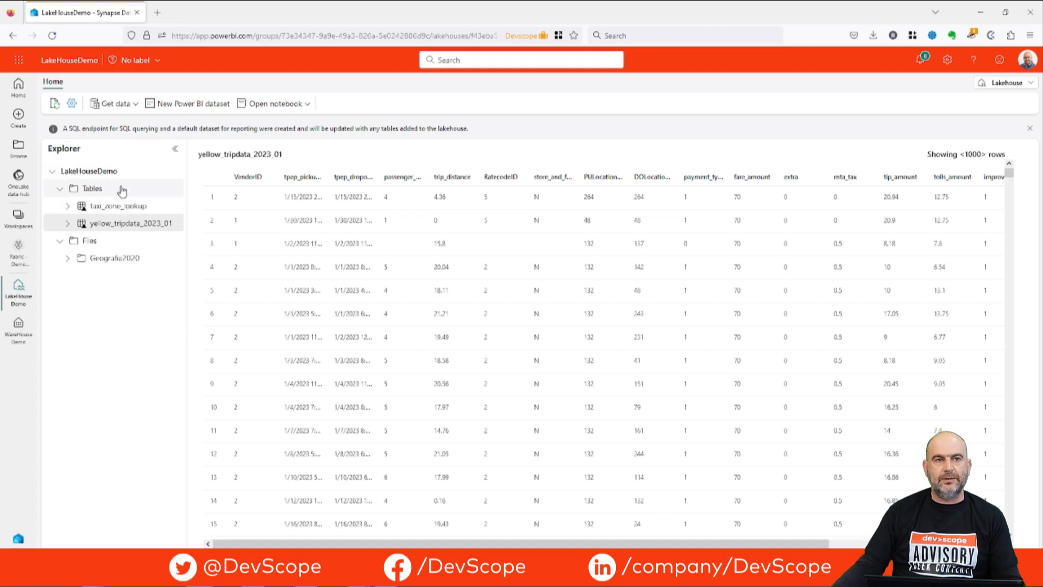
click(167, 259)
click(135, 244)
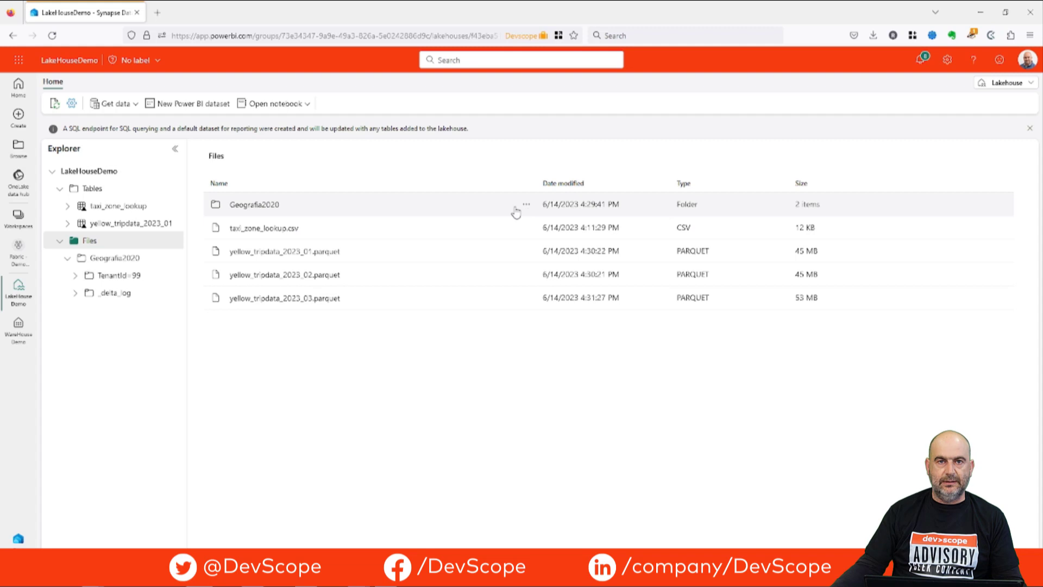
Create a OneLake shortcut under Tables pointing to LakeHouseDemo's Files/Geografia2020 folder
click(526, 204)
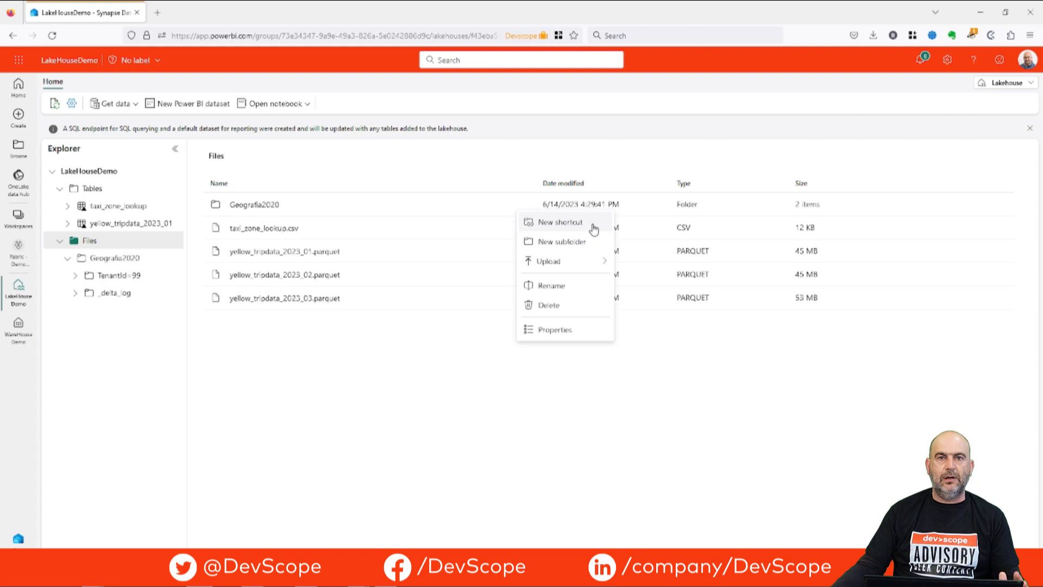
click(148, 205)
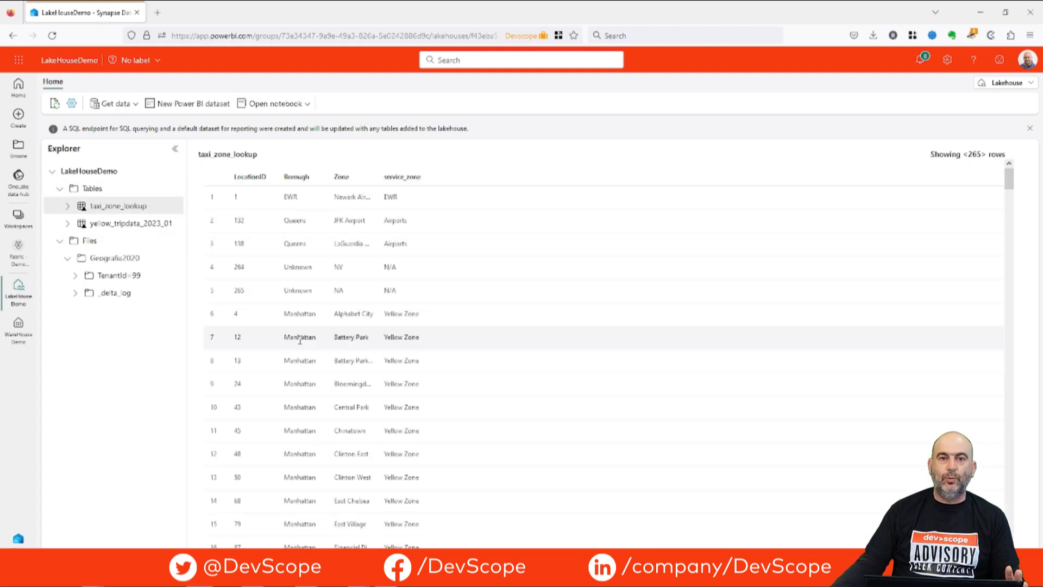
right_click(126, 190)
click(187, 202)
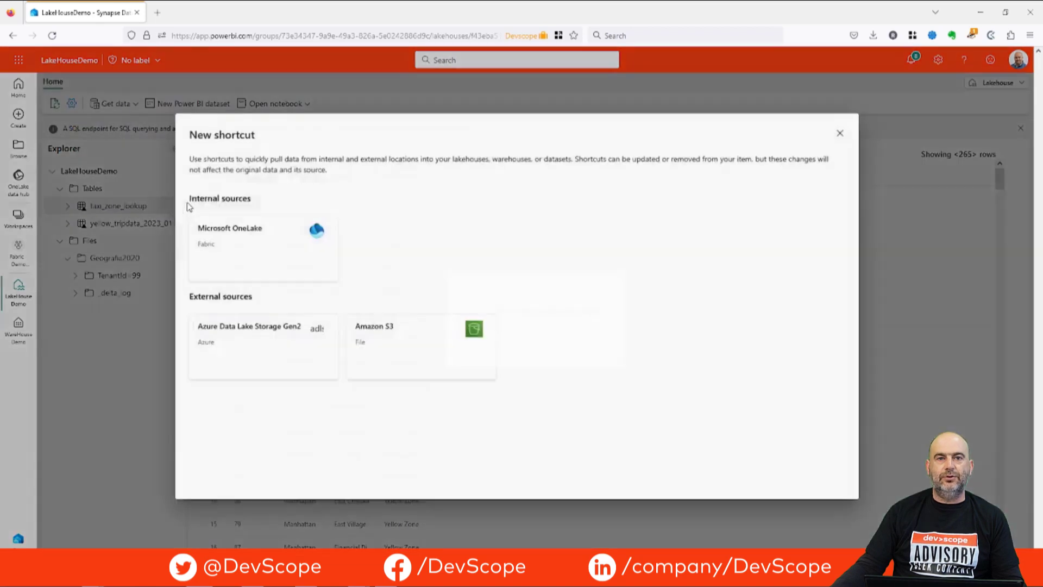
click(243, 245)
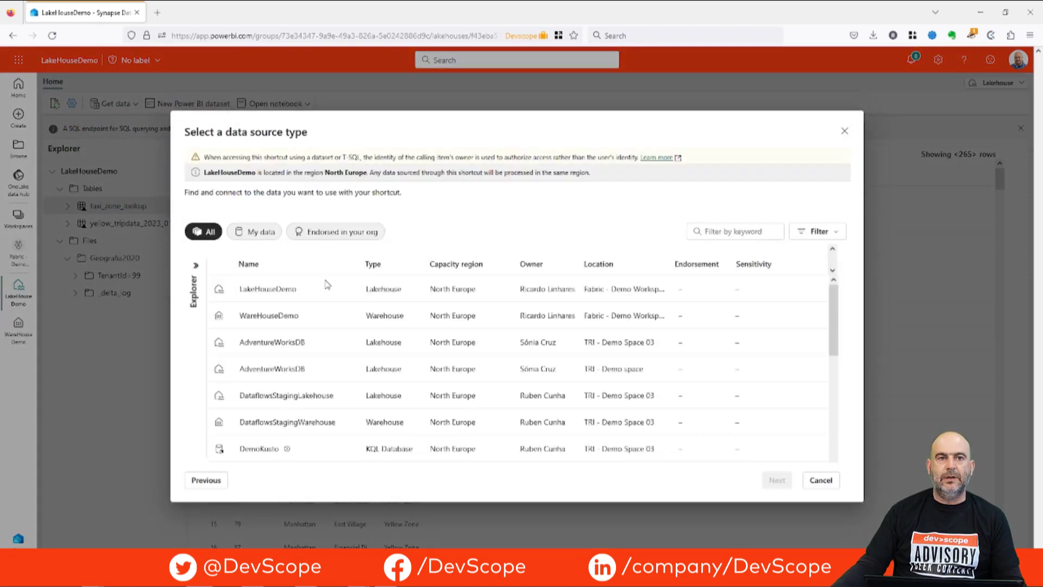
click(315, 288)
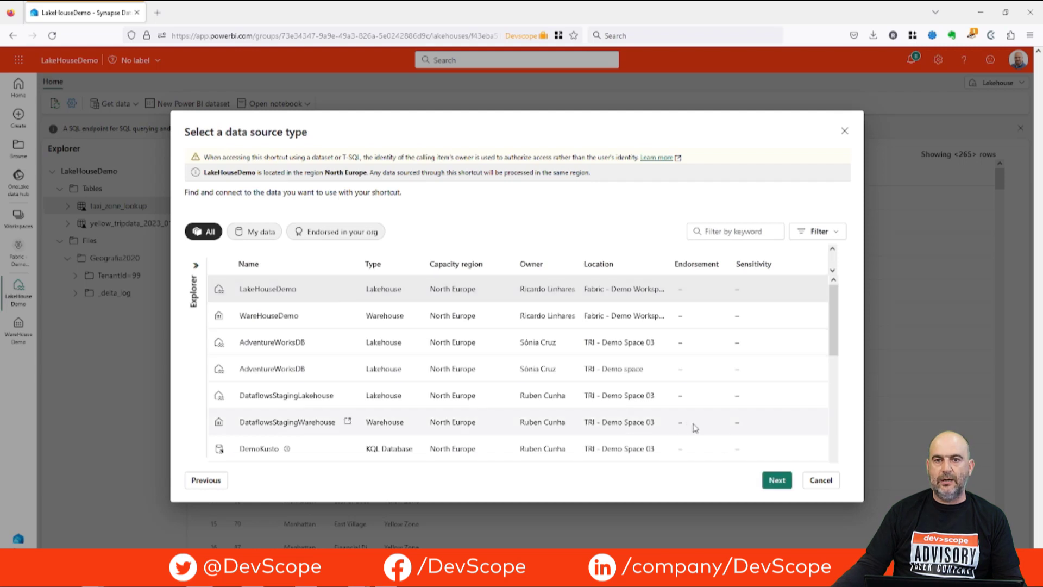
click(767, 480)
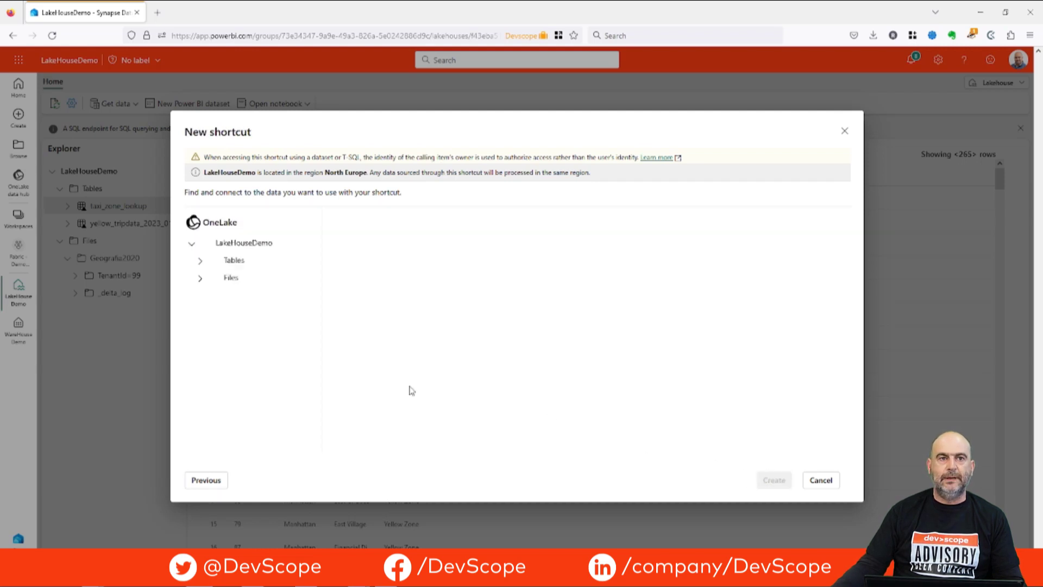
click(200, 280)
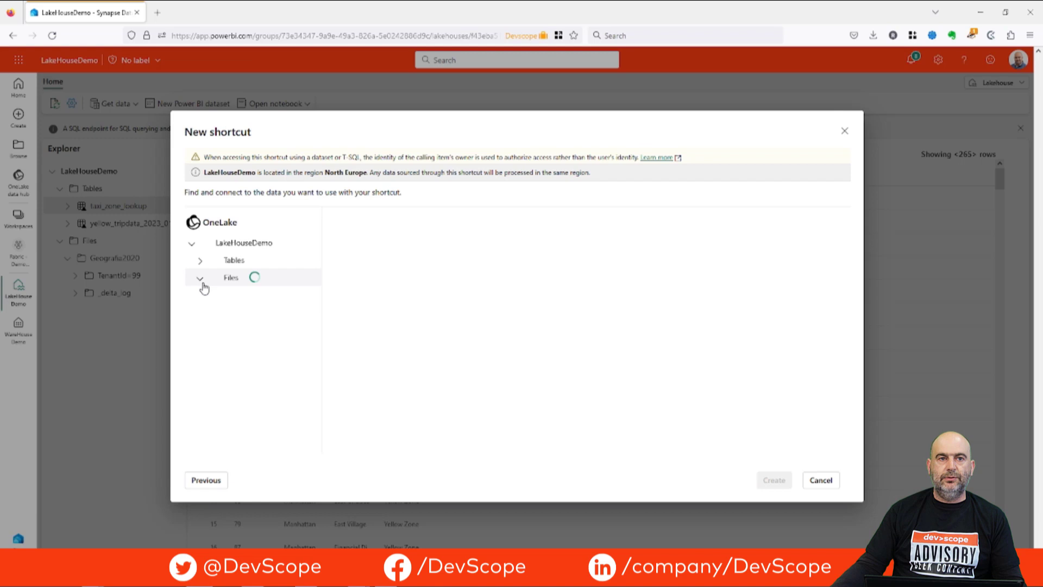
click(220, 295)
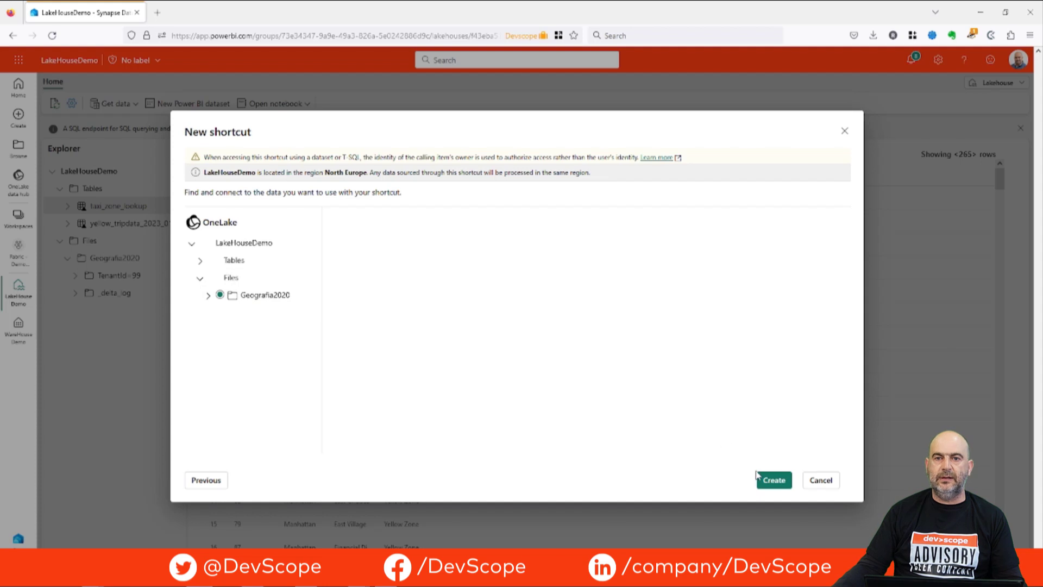
click(774, 481)
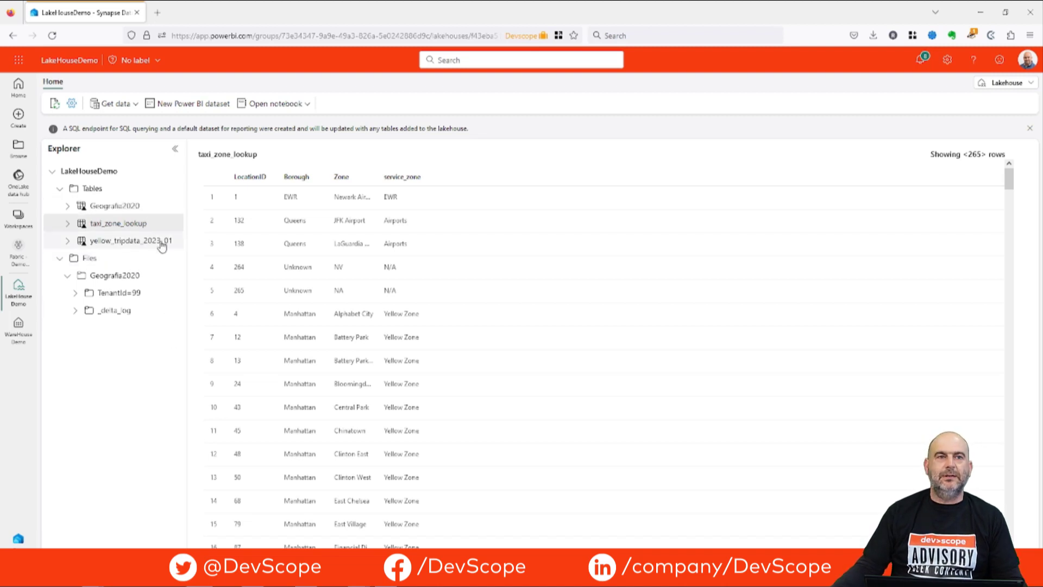
In a new notebook, run a cell selecting 1000 rows from LakeHouseDemo.Geografia2020
right_click(152, 211)
mouse_move(190, 218)
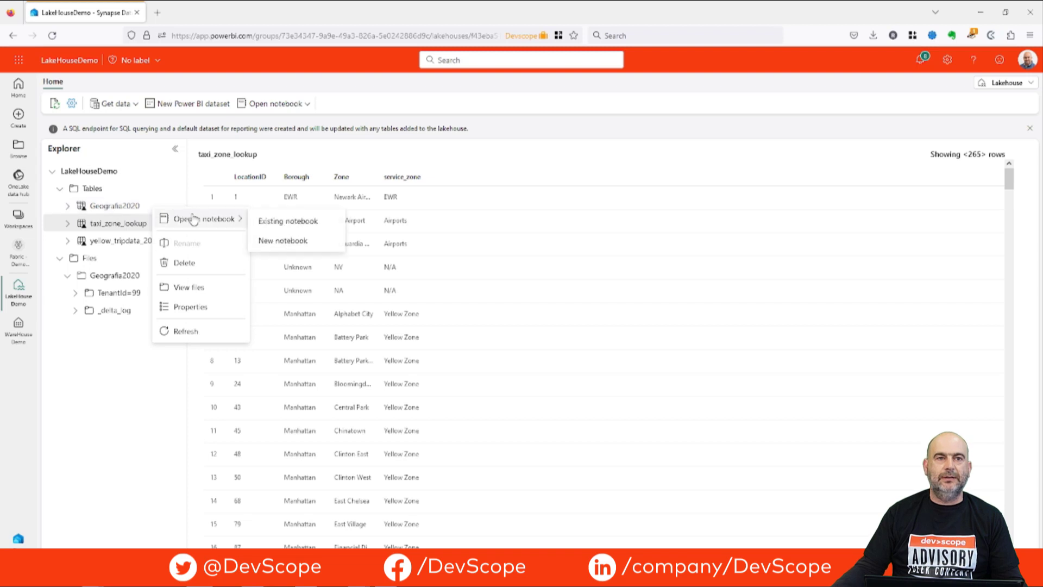
click(309, 239)
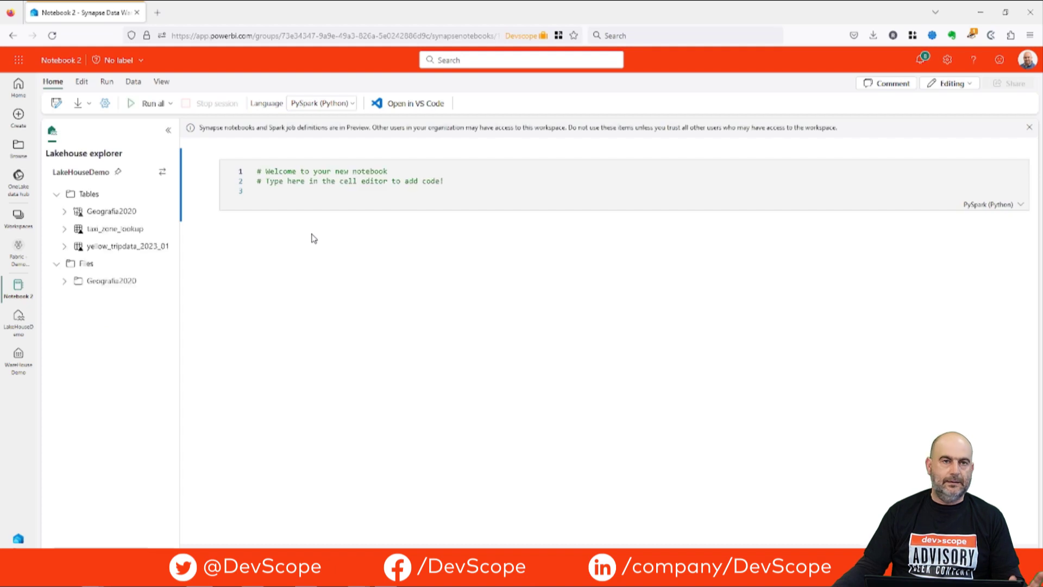
drag(119, 212, 316, 205)
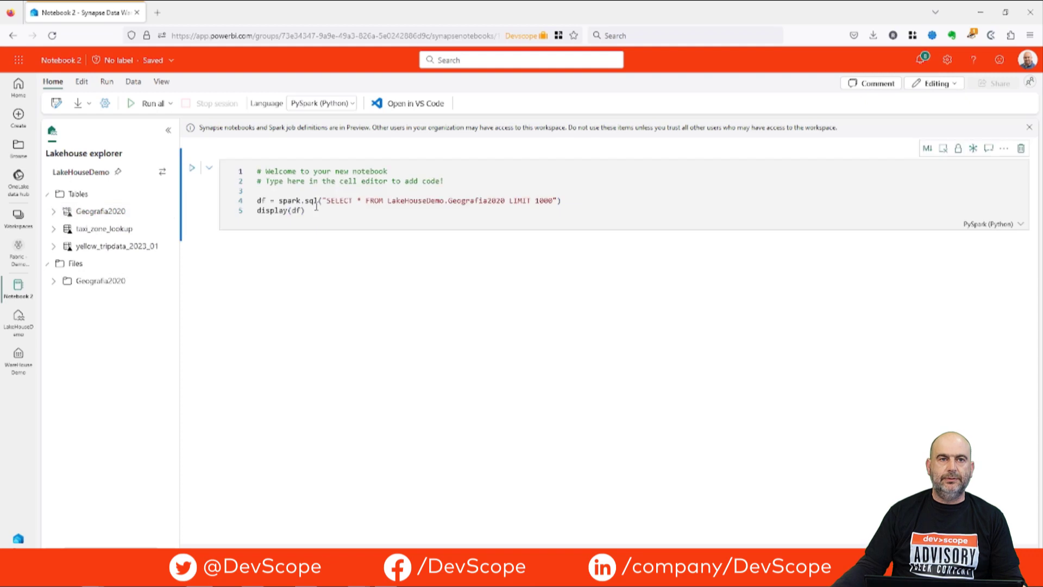
click(193, 170)
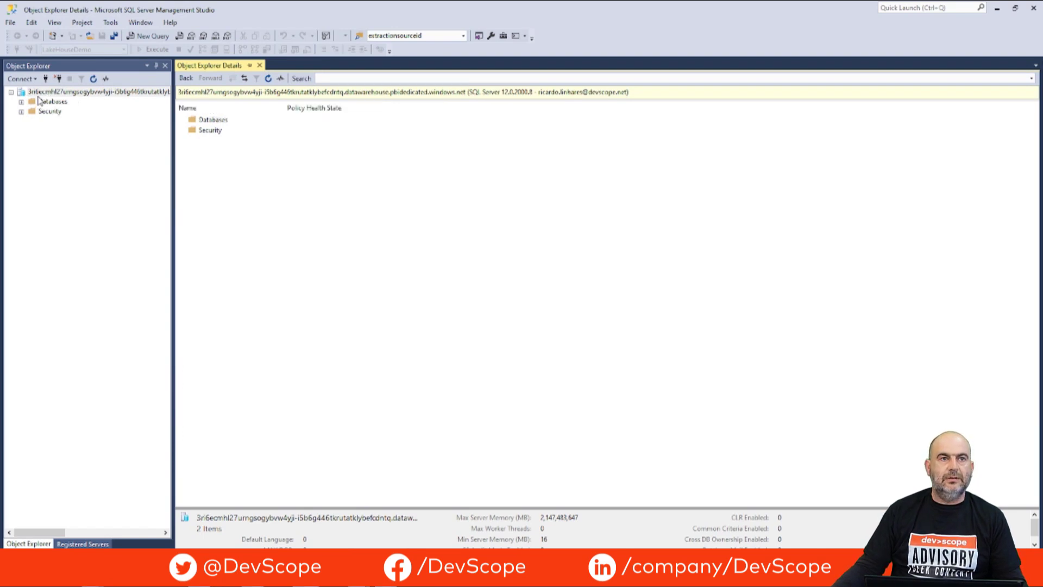
Expand and refresh the server's Databases list to show LakeHouseDemo and WareHouseDemo
click(20, 102)
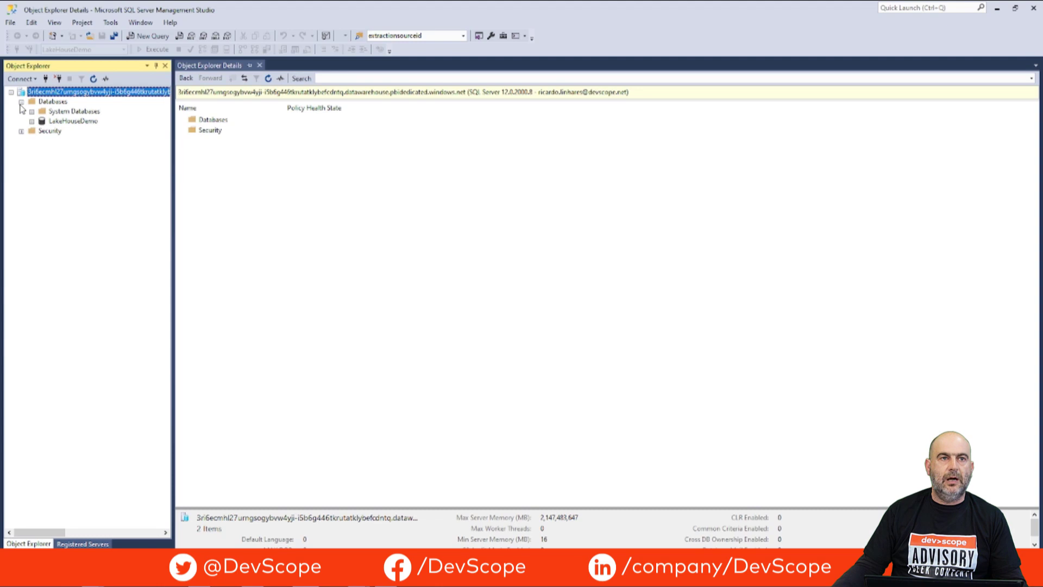
click(53, 101)
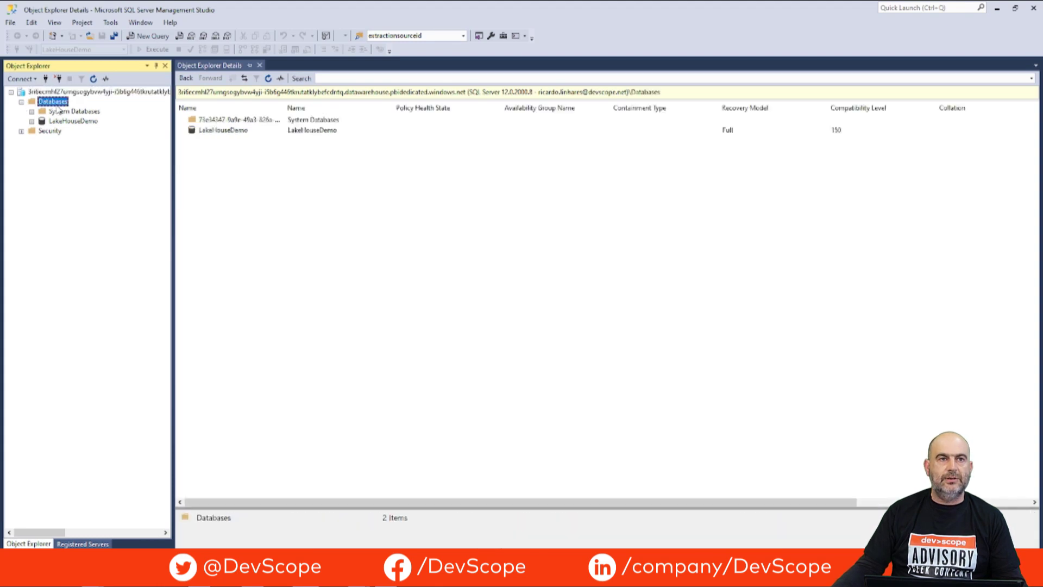
right_click(57, 103)
click(86, 142)
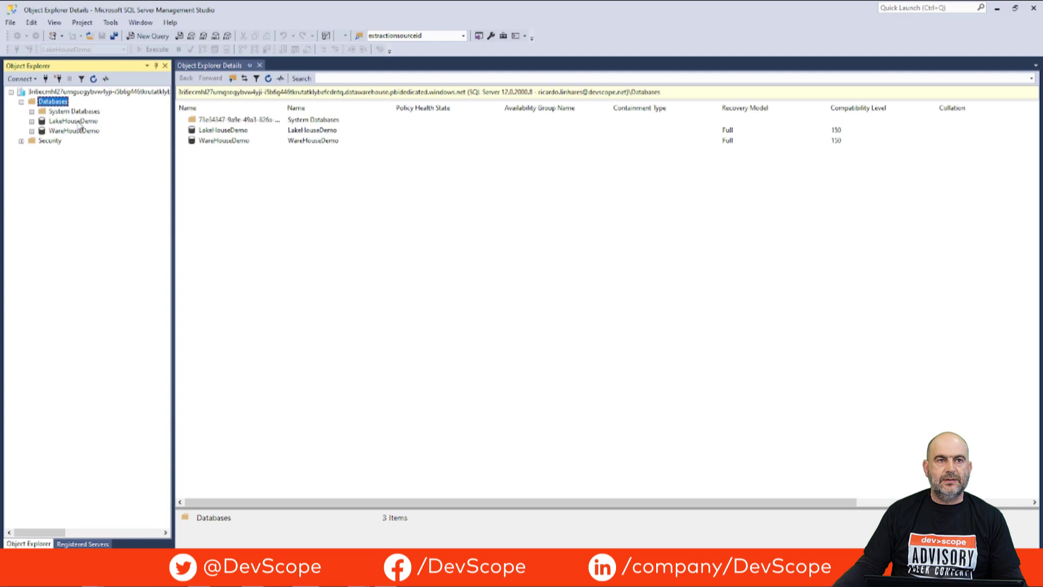
Expand LakeHouseDemo's Tables and select dbo.Geografia2020
click(32, 121)
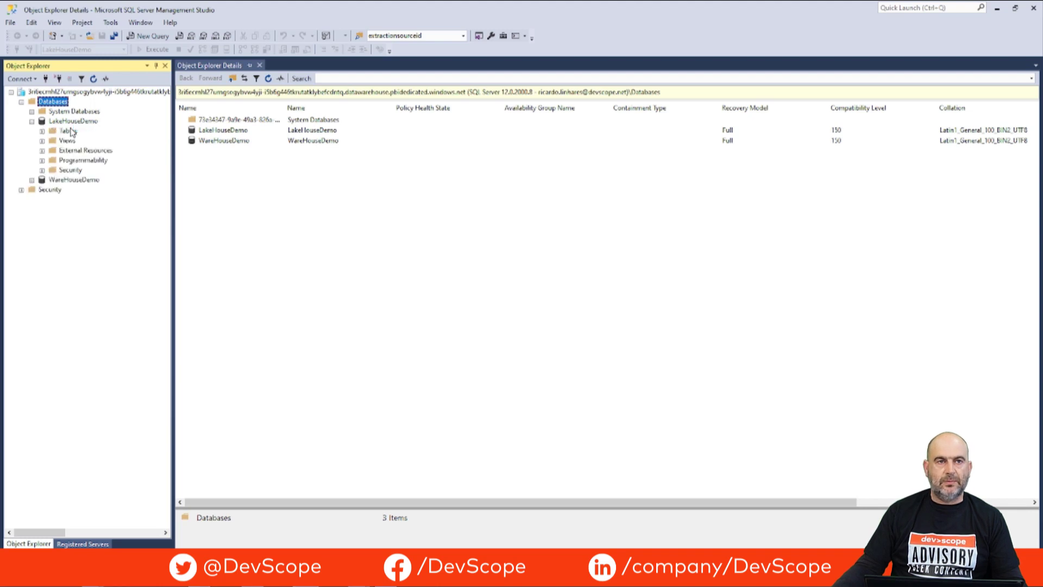
click(43, 131)
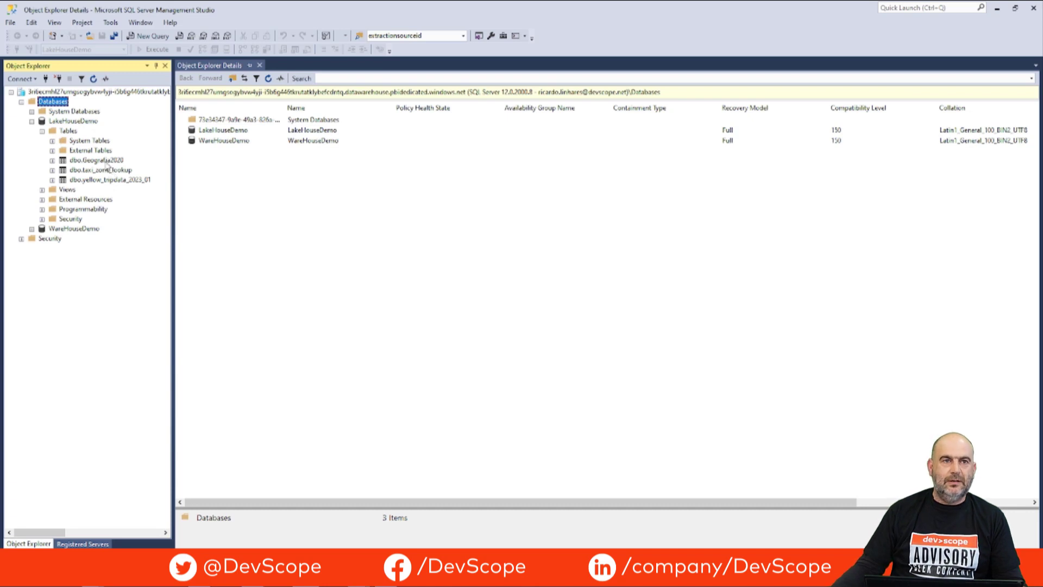
click(107, 162)
right_click(107, 165)
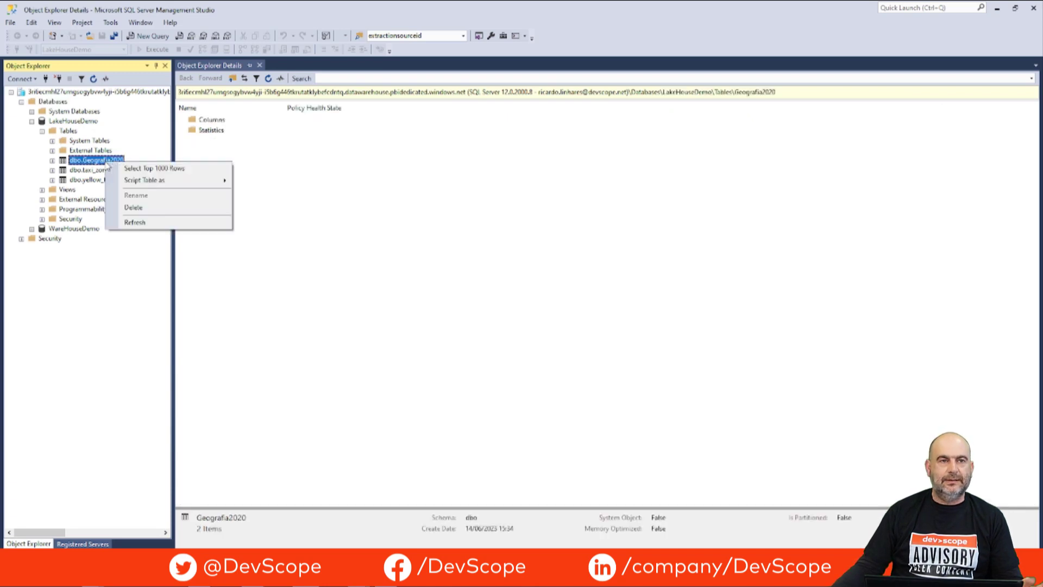
Query the top 1000 rows of dbo.Geografia2020 and dbo.yellow_tripdata_2023_01 in LakeHouseDemo
click(192, 171)
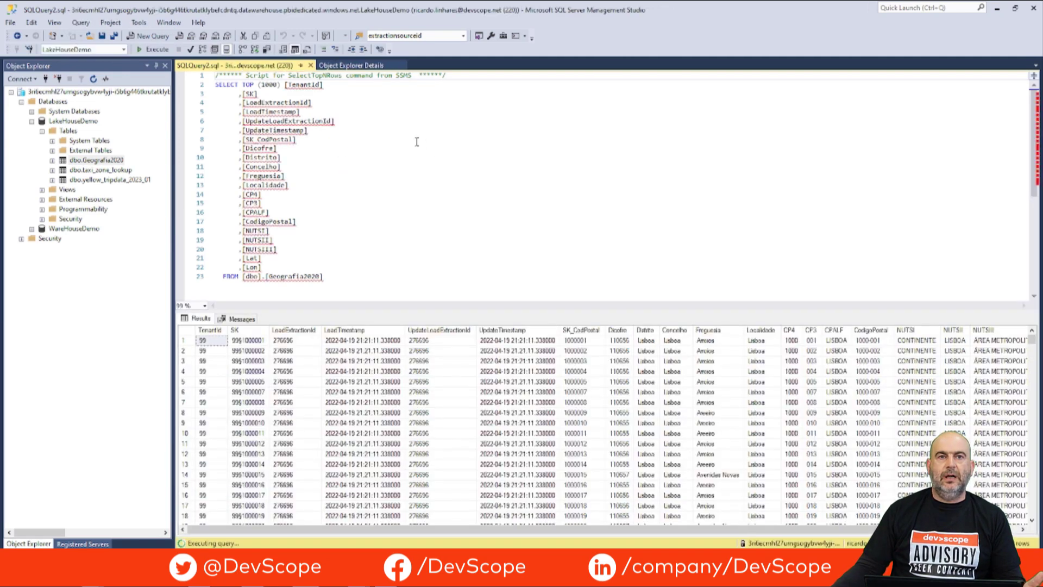
click(336, 276)
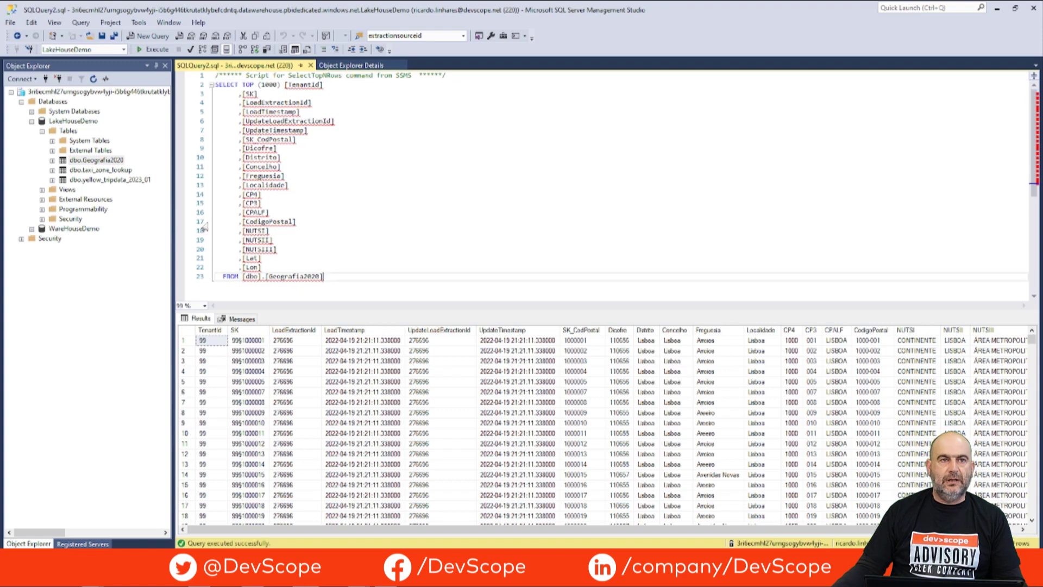
click(135, 181)
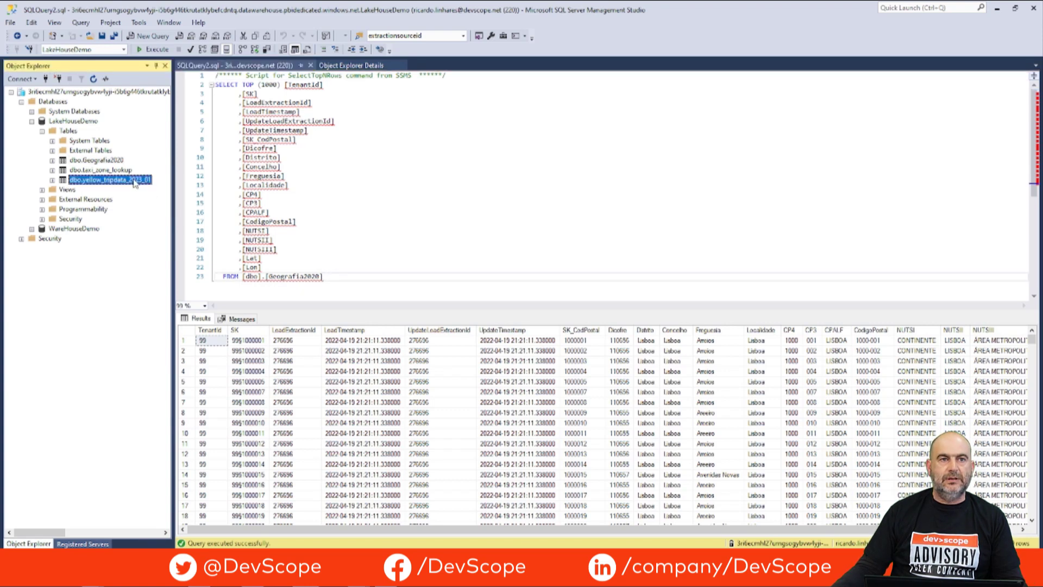
right_click(133, 181)
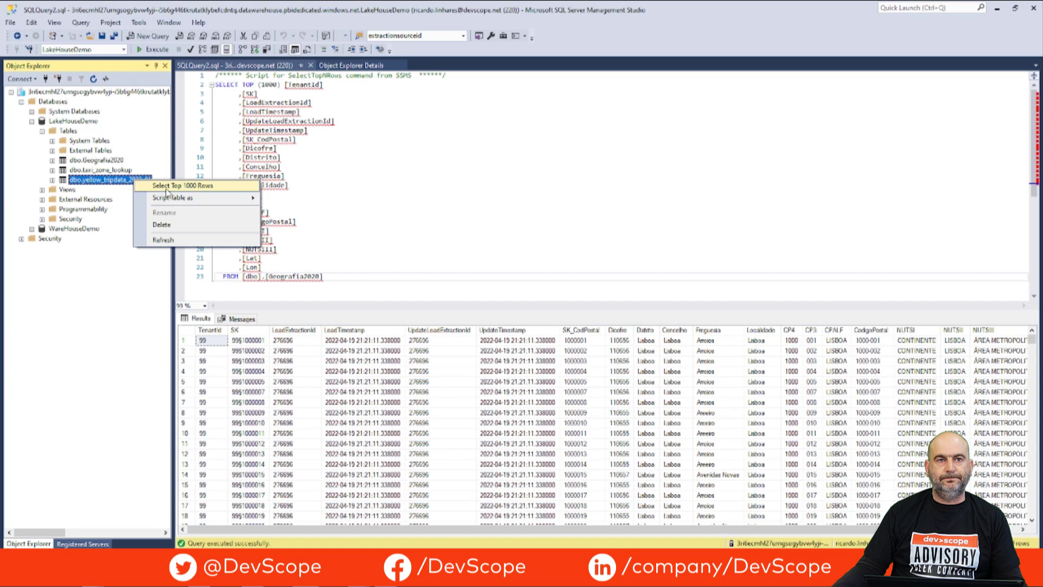
click(176, 188)
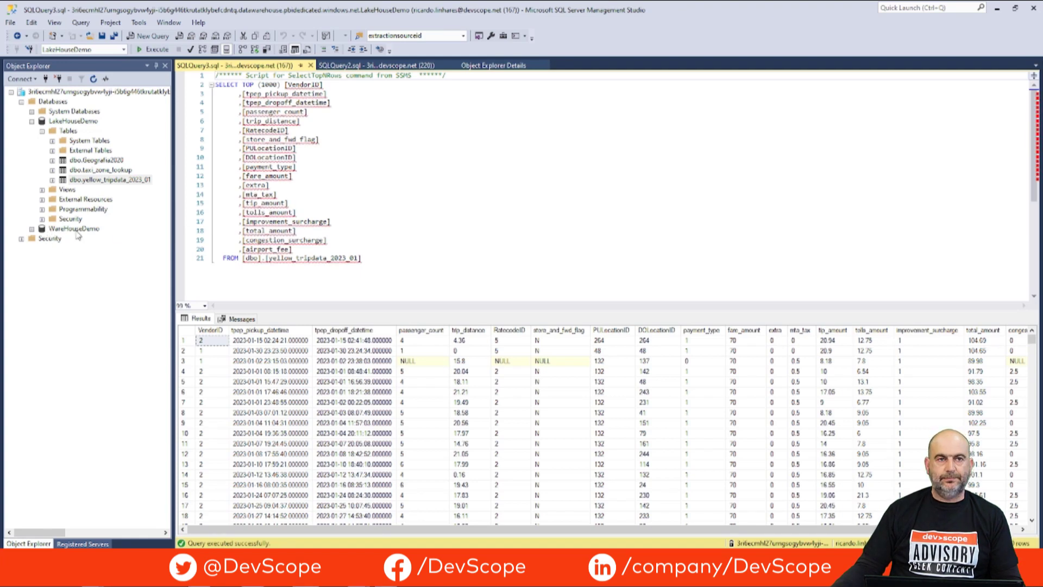
click(32, 228)
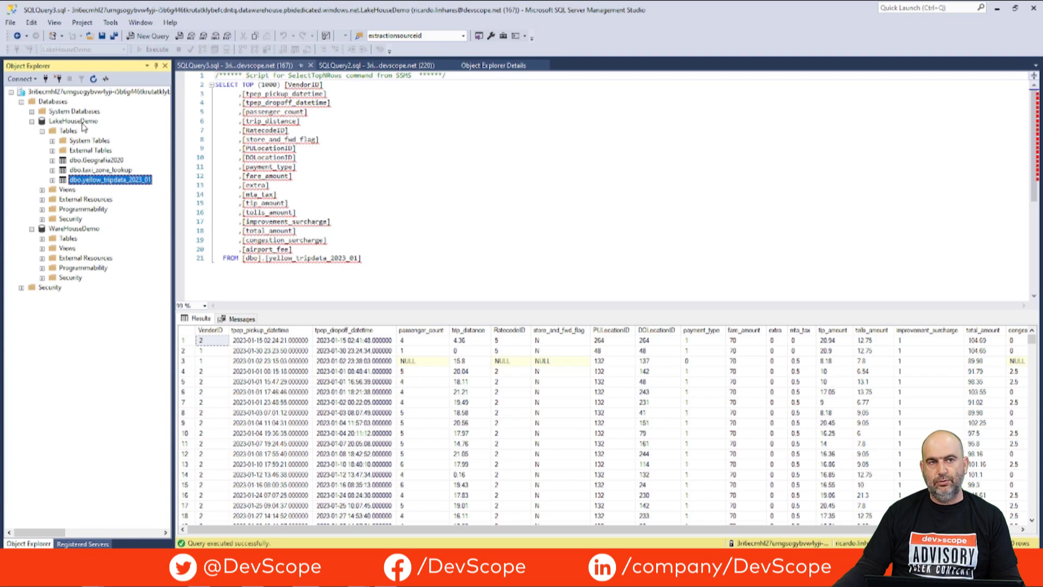
In SSMS, select the top 1000 rows of WareHouseDemo's dbo.Date table, then return to the browser
click(43, 239)
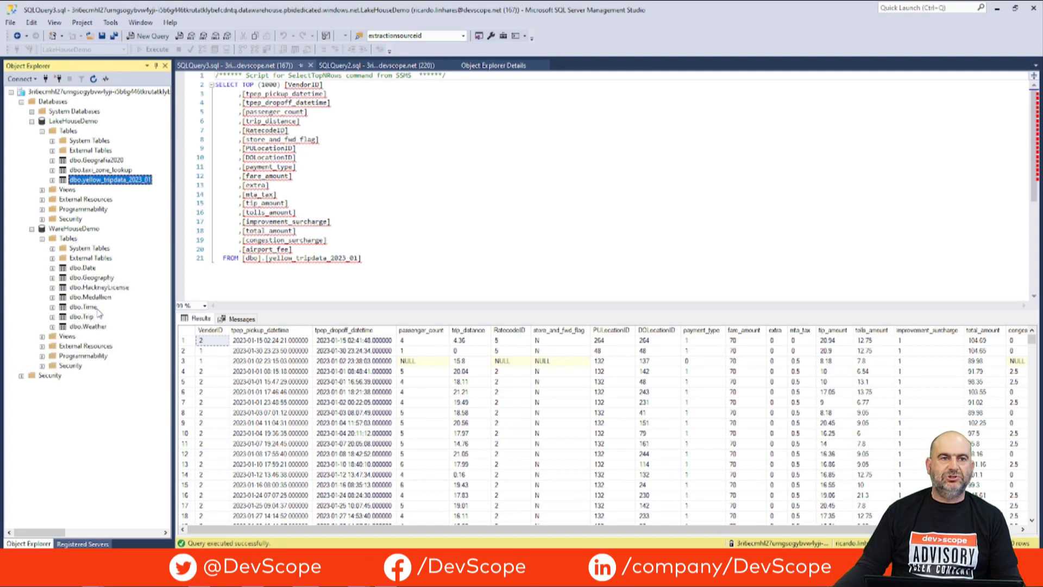
click(83, 268)
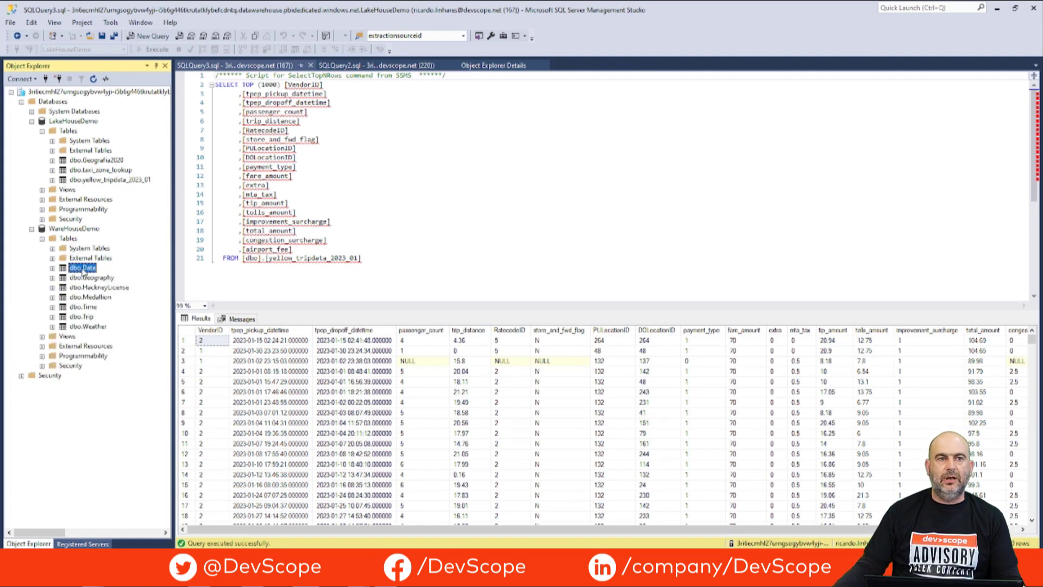
right_click(83, 272)
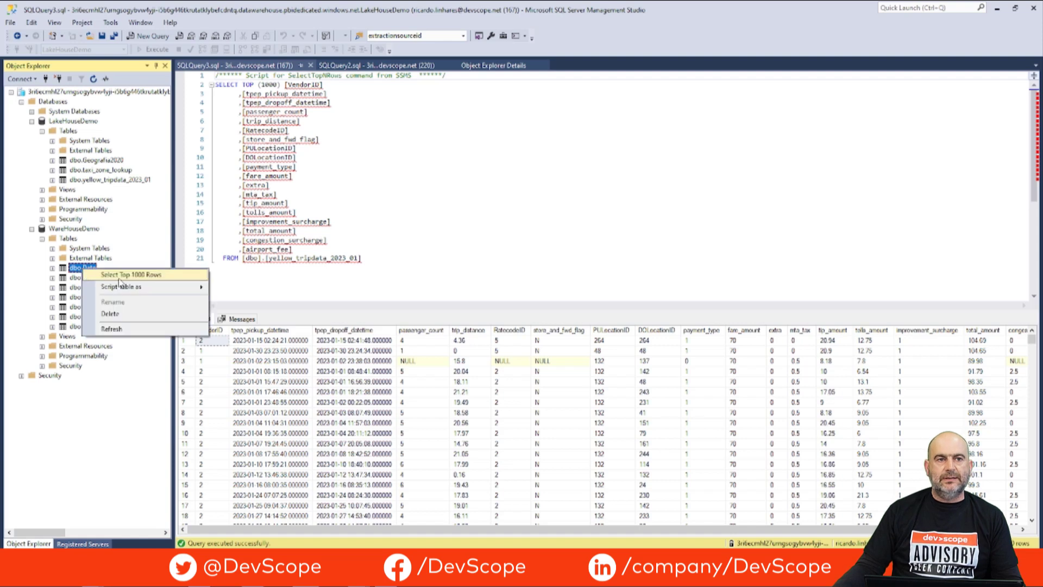
key(Escape)
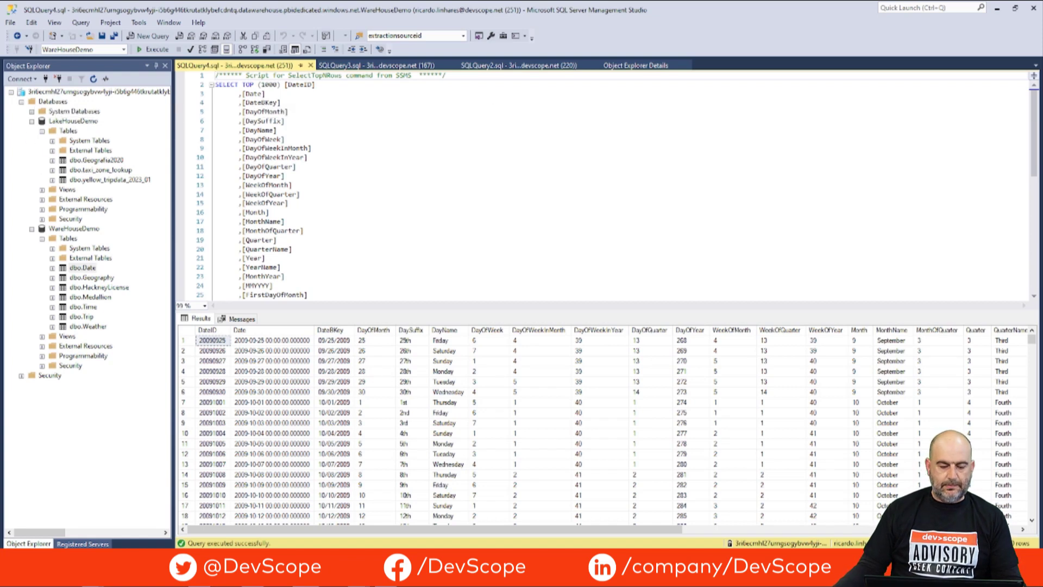
key(alt+Tab)
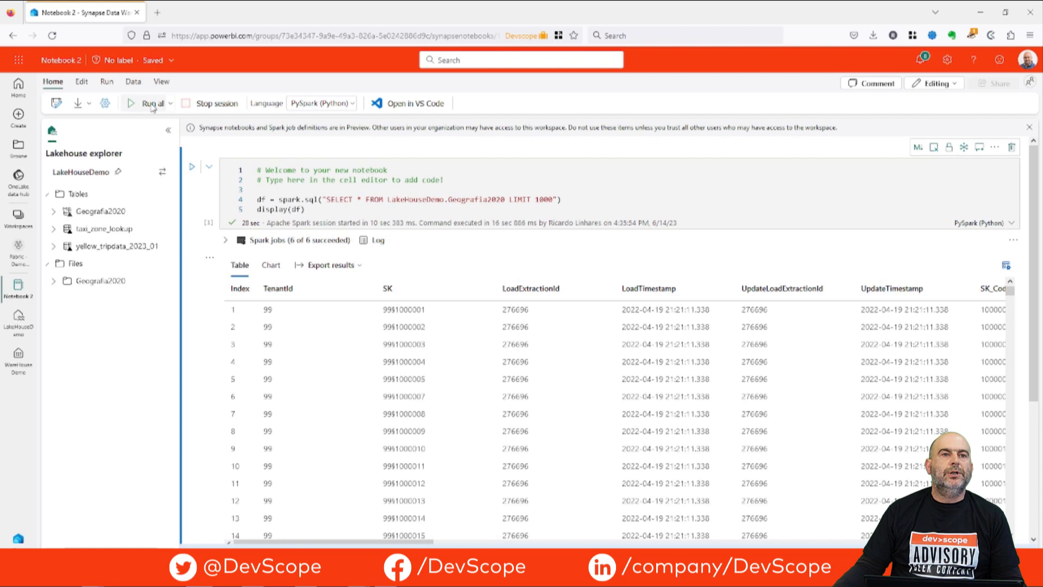
Open WareHouse Demo from the left navigation bar to preview its dbo.Date data
click(16, 365)
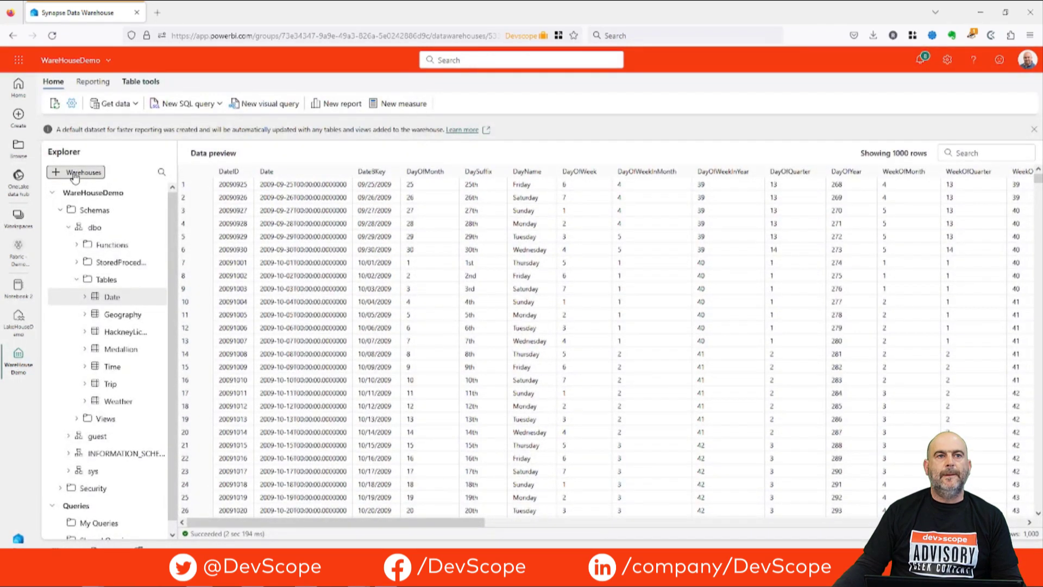
Add the LakeHouseDemo SQL endpoint to the WareHouseDemo explorer through + Warehouses
click(76, 173)
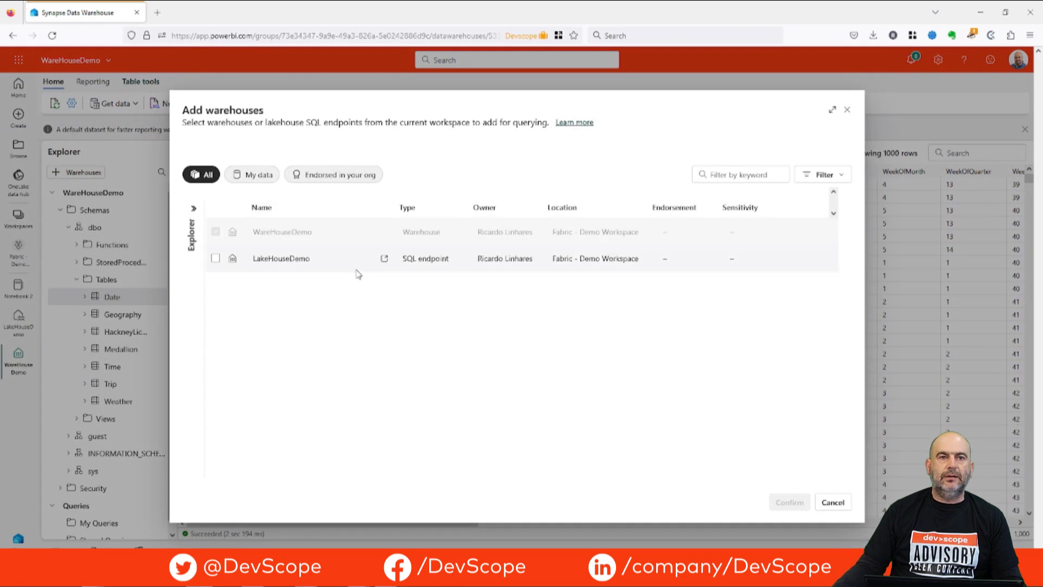
click(215, 259)
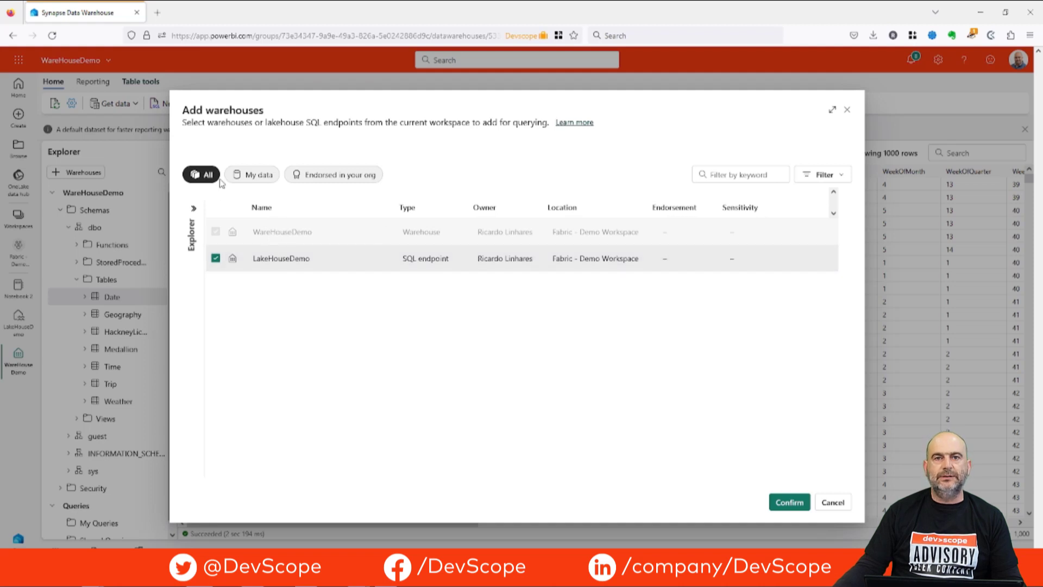
click(788, 500)
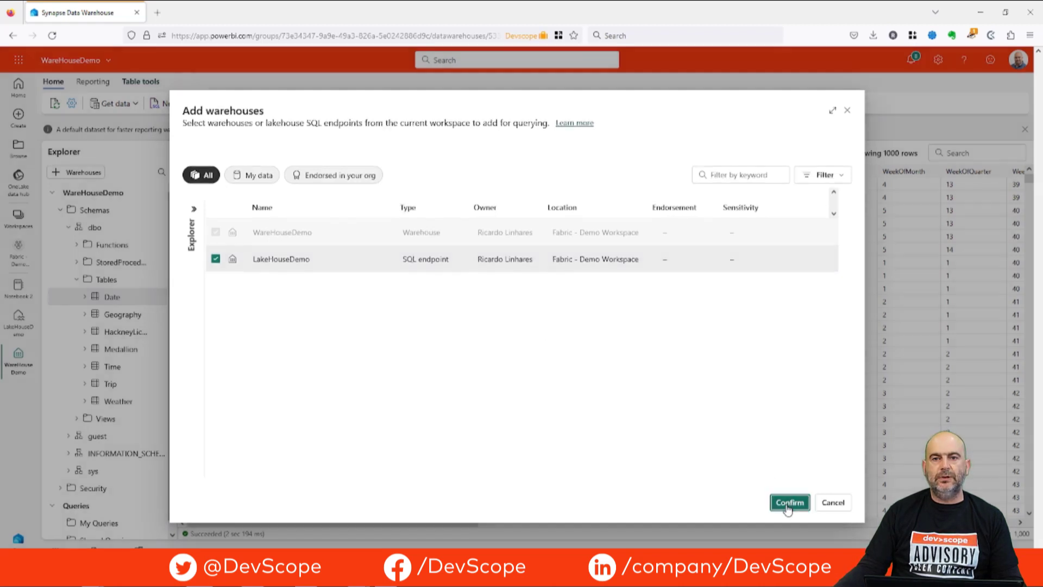